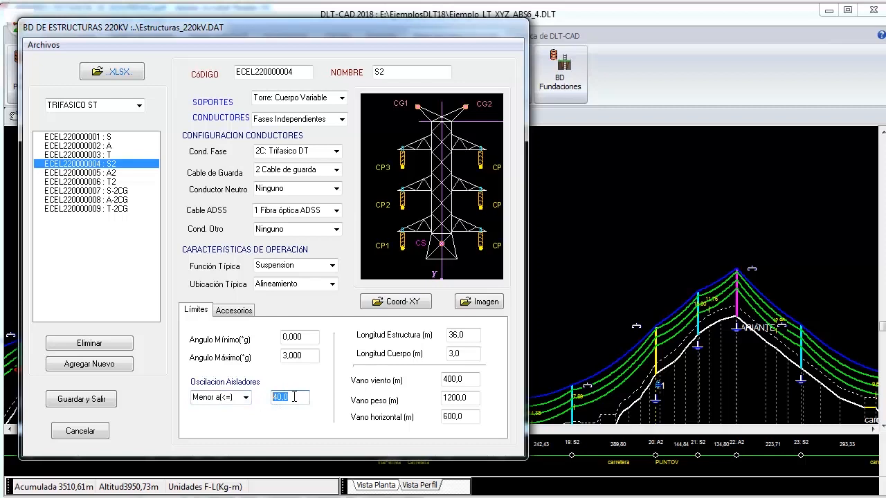
# - Check the insulator oscillation limit of structure S2 and close the structures database without saving
pyautogui.click(297, 398)
pyautogui.click(81, 431)
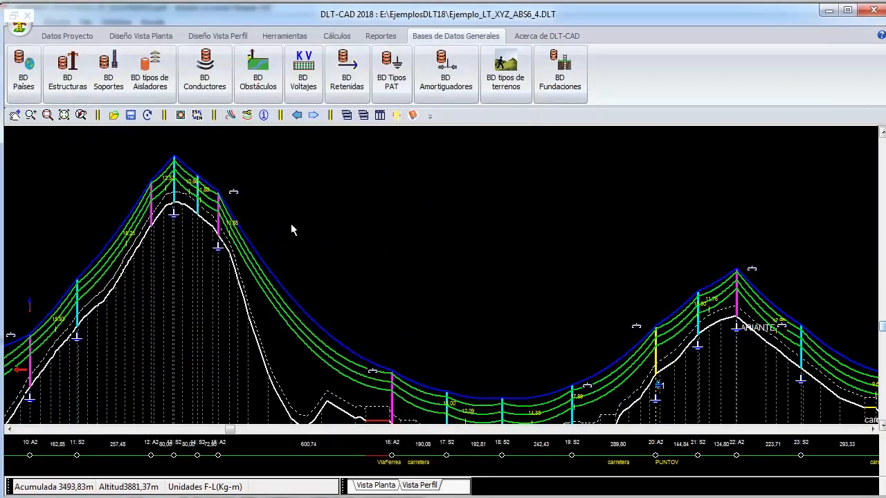
# - Open the environmental conditions and review hypotheses II and III of SECTOR I, including the wind speed for Máx. Viento
pyautogui.click(227, 38)
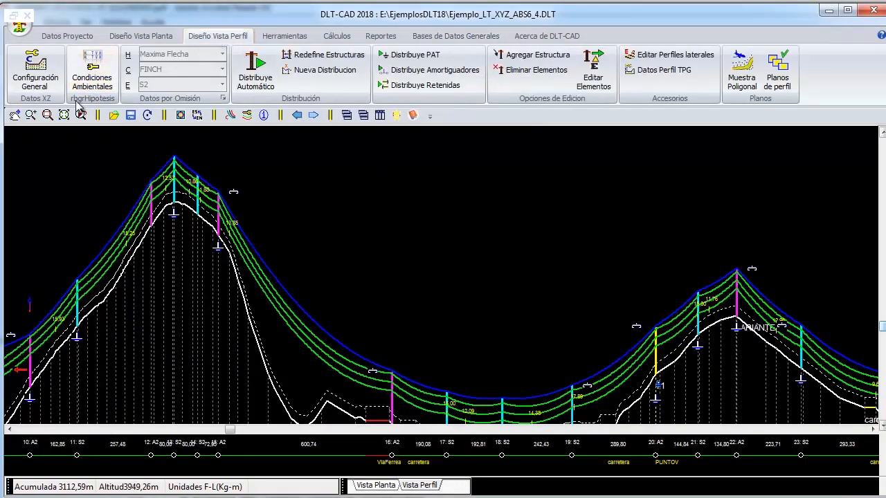
pyautogui.click(78, 69)
pyautogui.moveTo(229, 57); pyautogui.dragTo(331, 55)
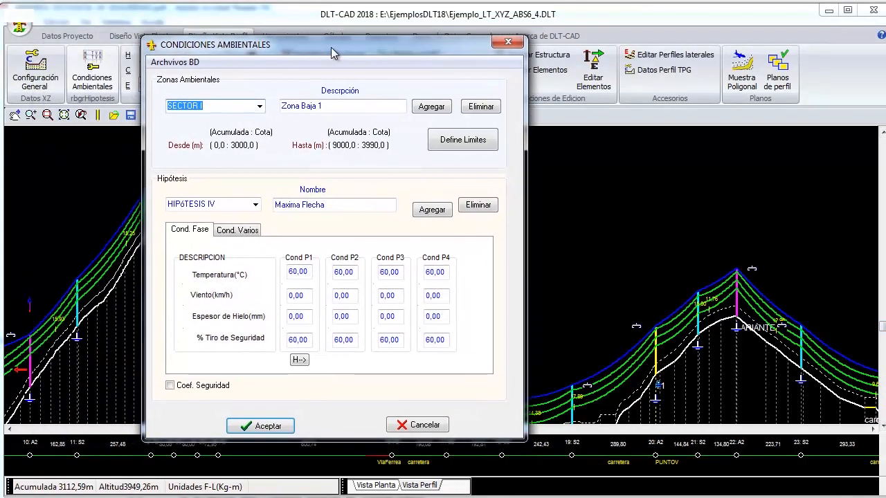
pyautogui.click(255, 204)
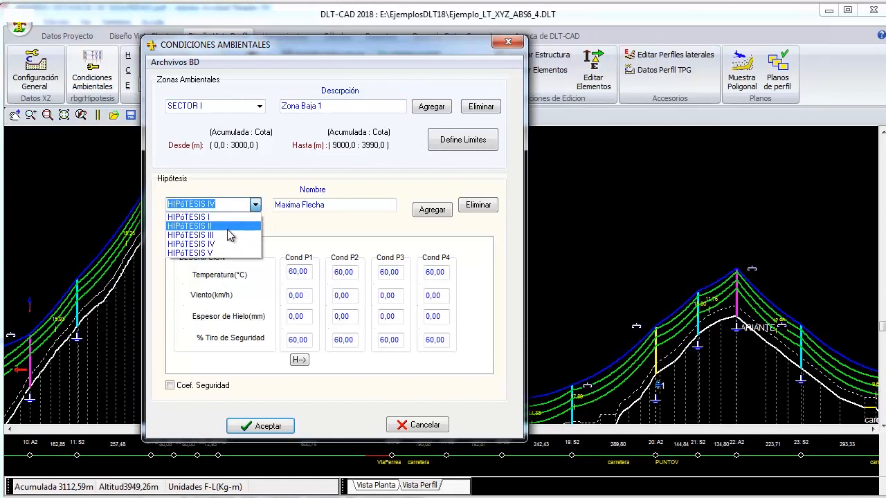
pyautogui.click(229, 226)
pyautogui.click(256, 206)
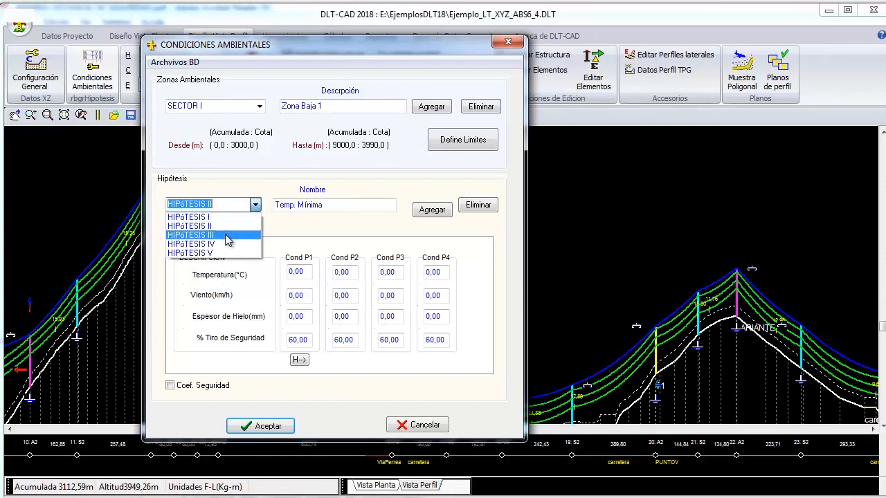
pyautogui.click(231, 233)
pyautogui.click(349, 204)
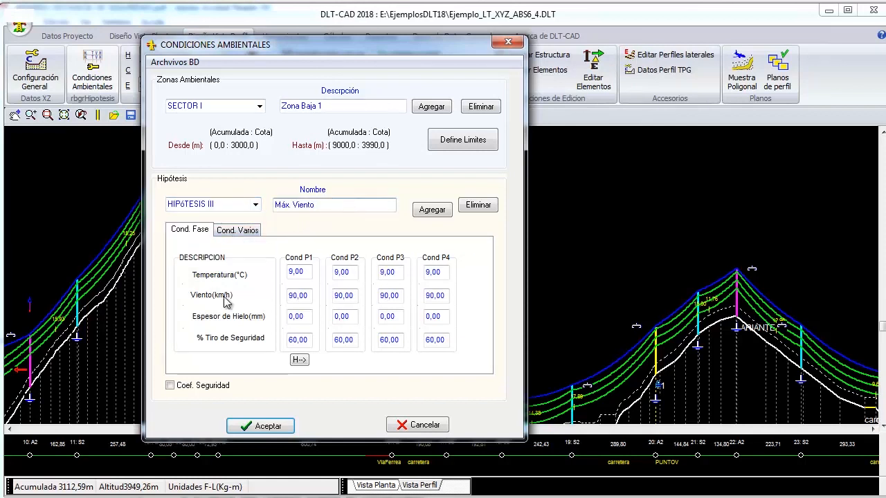
pyautogui.click(308, 296)
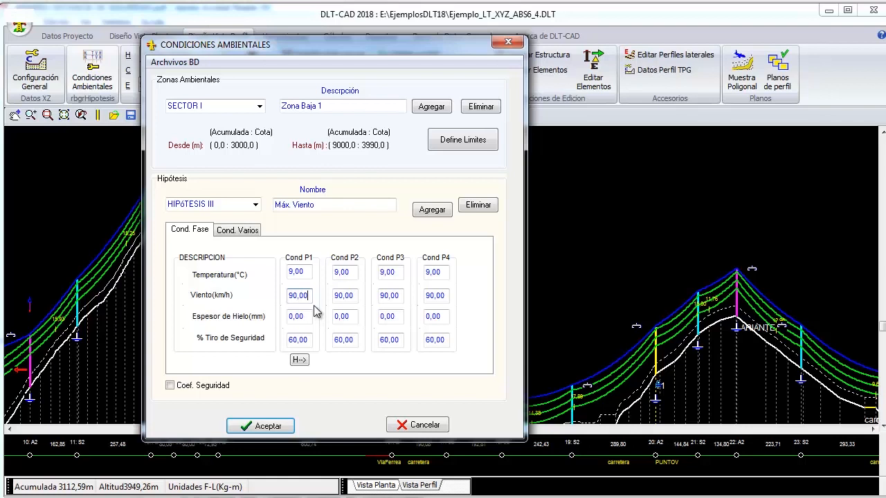
# - Review the wind speed of Hipótesis V, Oscilación de Cadenas, and accept the environmental conditions
pyautogui.click(255, 205)
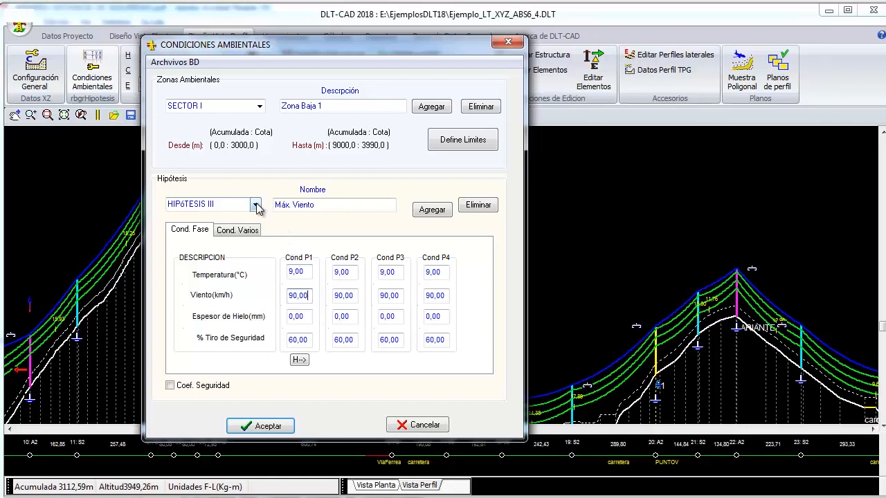
pyautogui.click(208, 253)
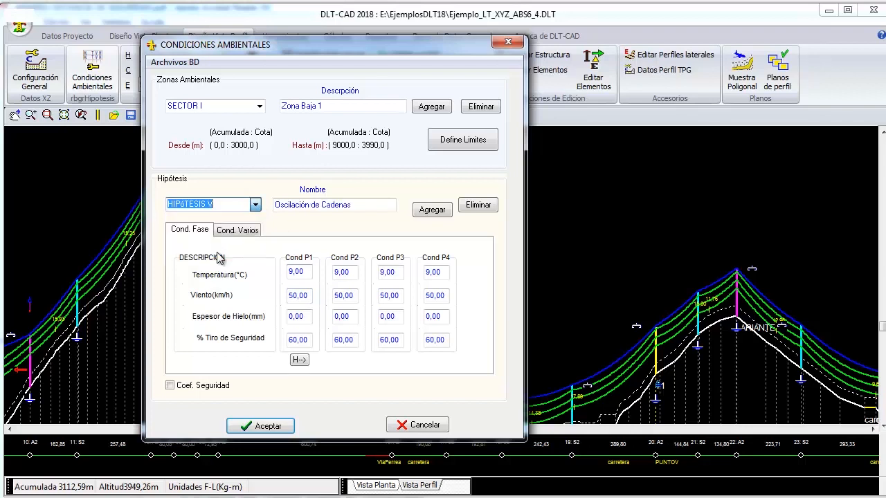
pyautogui.click(362, 207)
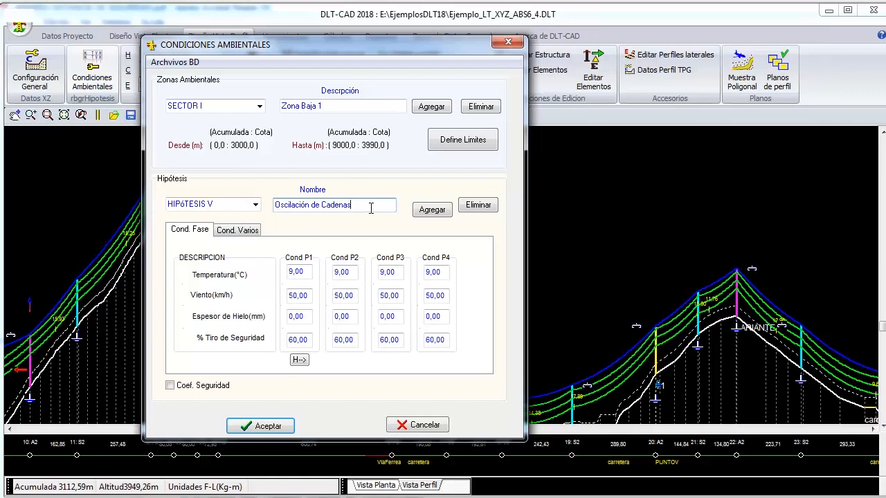
pyautogui.click(313, 297)
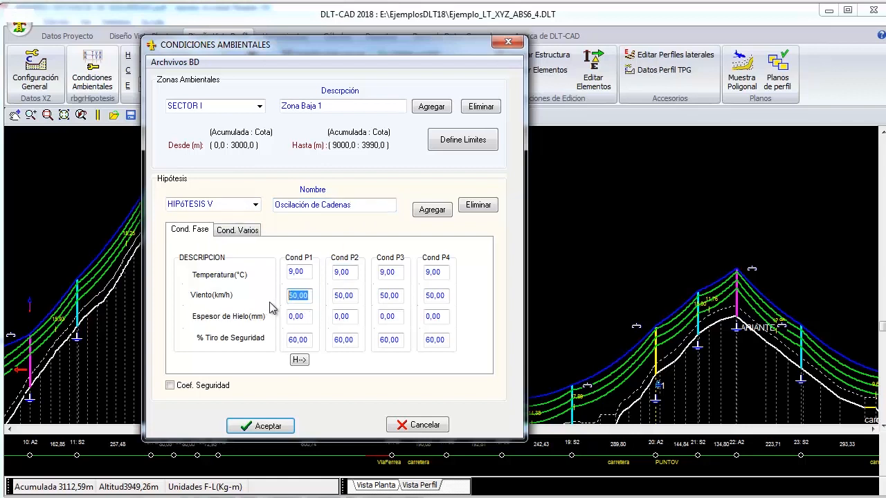
pyautogui.click(309, 297)
pyautogui.click(254, 424)
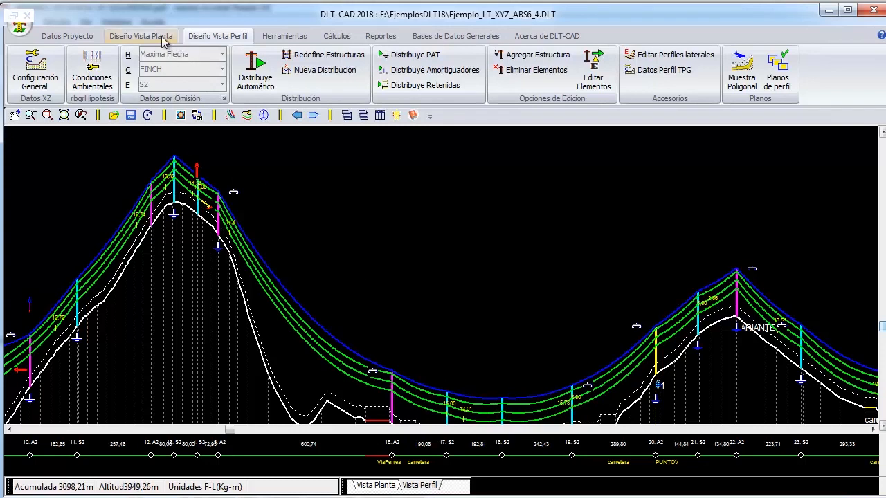
# - In the general calculation settings, set the string oscillation analysis hypothesis to Oscilación de Cadenas, check the insulator coefficient and diameter, and accept
pyautogui.click(36, 70)
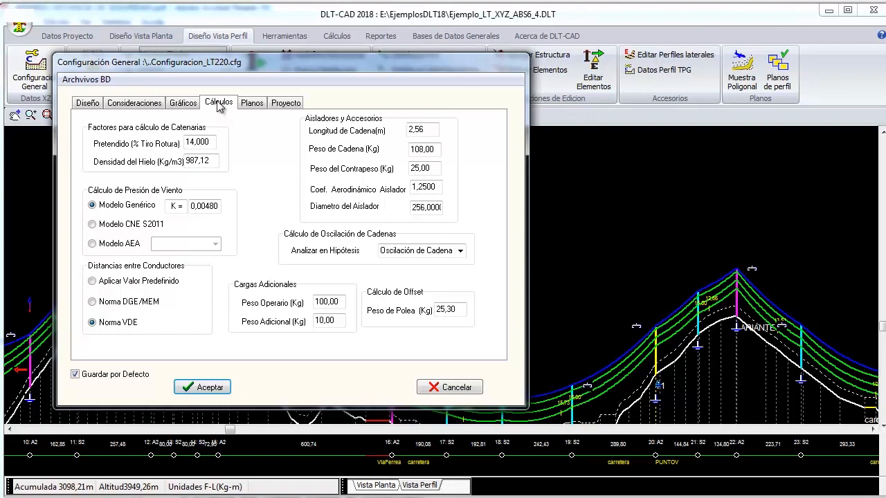
pyautogui.click(461, 251)
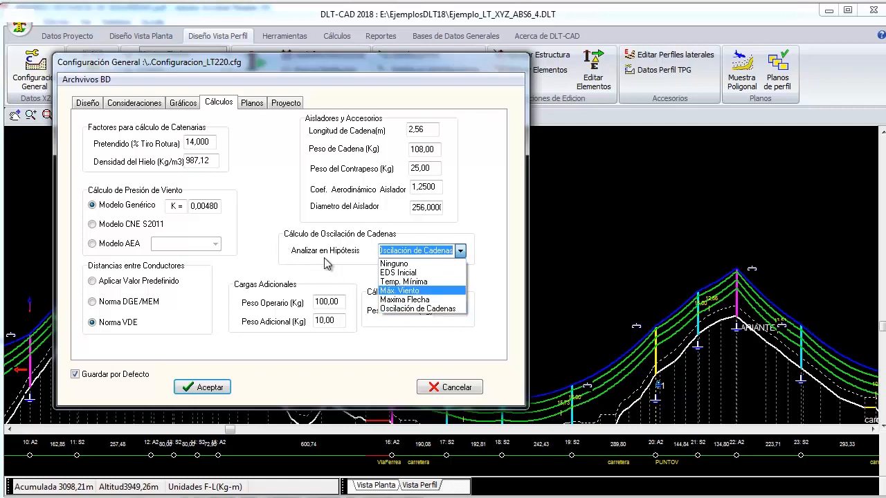
pyautogui.click(420, 310)
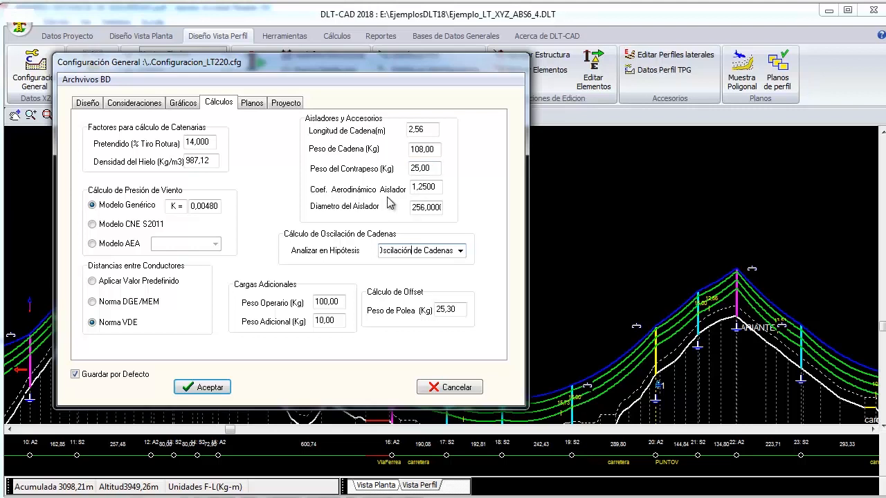
pyautogui.doubleClick(435, 187)
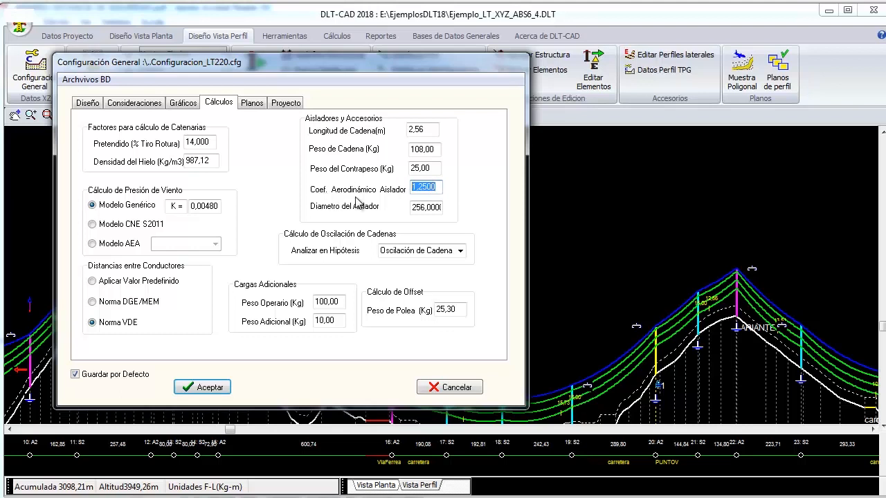
pyautogui.click(417, 206)
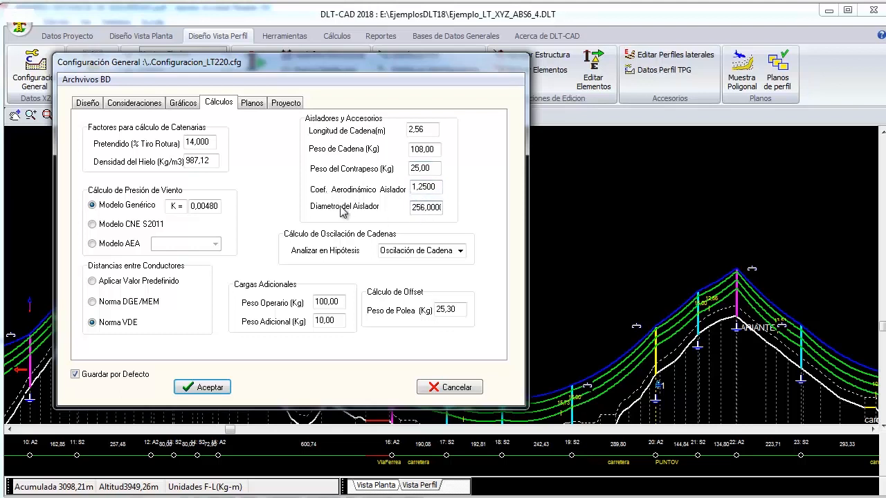
pyautogui.write('0')
pyautogui.click(208, 387)
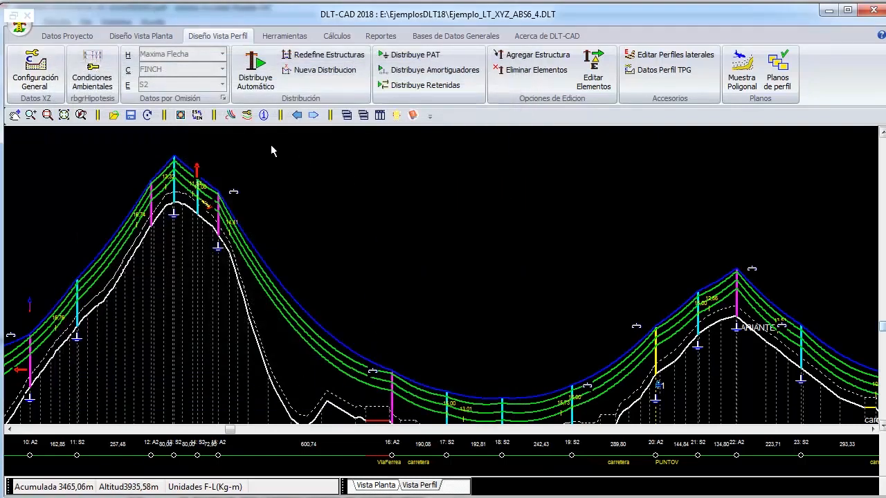
# - Set the profile view's default hypothesis to Oscilación de Cadenas
pyautogui.click(222, 55)
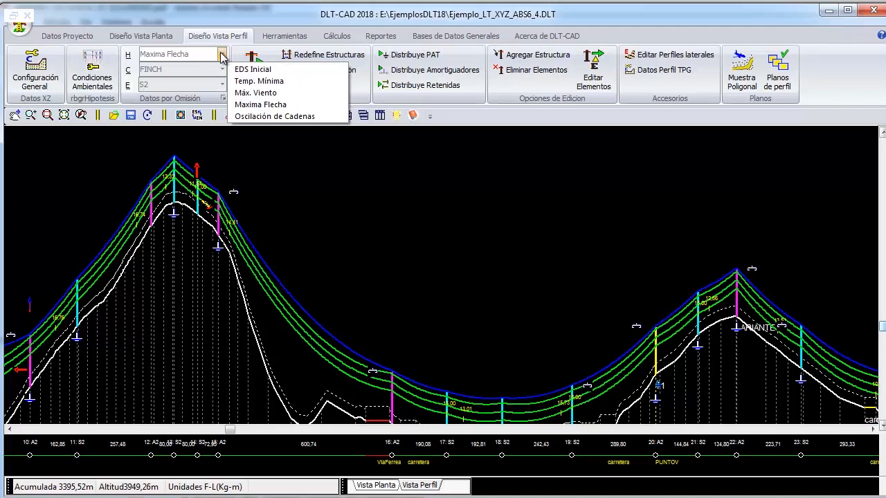
pyautogui.click(258, 117)
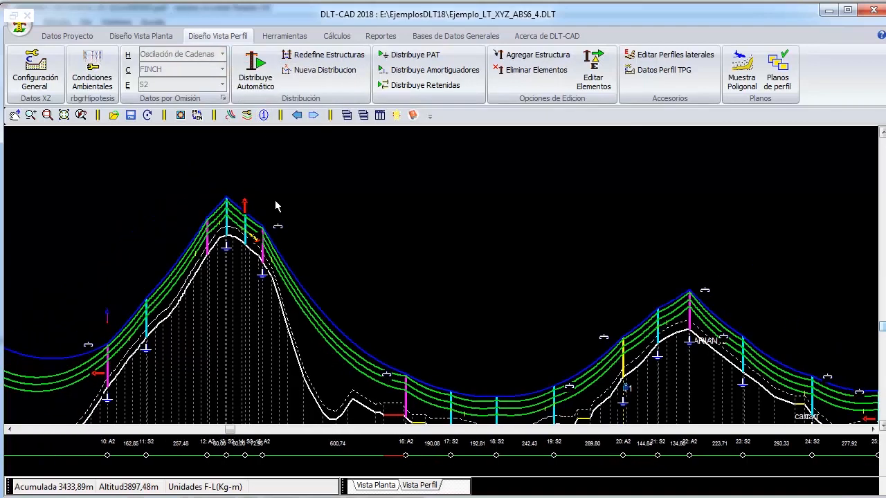
# - Change the support of structure 14 to S+3 and apply it
pyautogui.rightClick(321, 185)
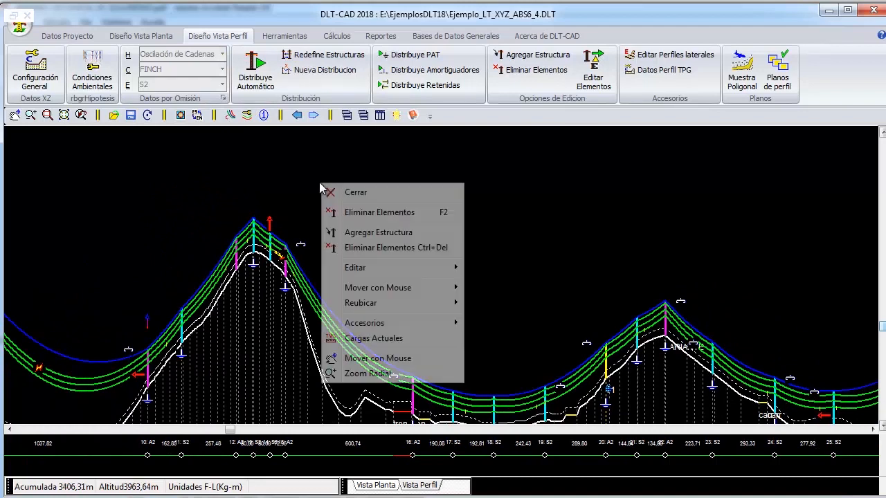
pyautogui.click(360, 360)
pyautogui.moveTo(127, 325); pyautogui.dragTo(246, 313)
pyautogui.rightClick(256, 202)
pyautogui.click(199, 260)
pyautogui.moveTo(342, 199); pyautogui.dragTo(470, 337)
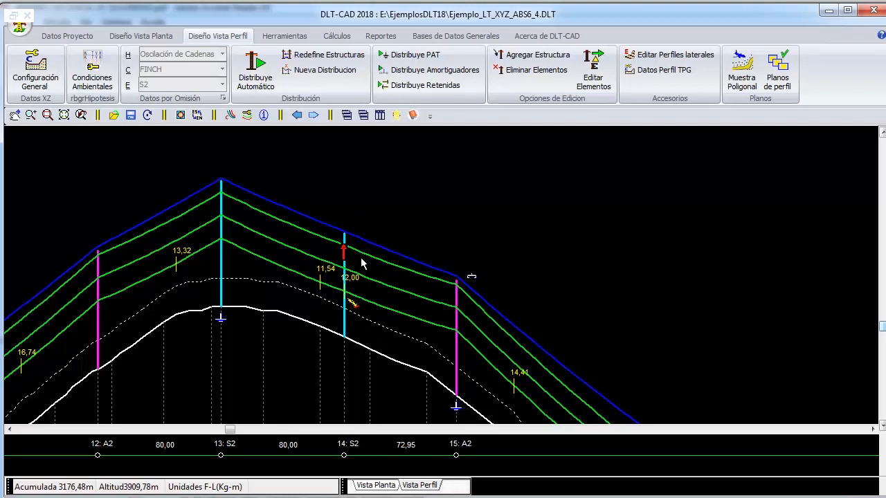
pyautogui.doubleClick(346, 318)
pyautogui.click(264, 207)
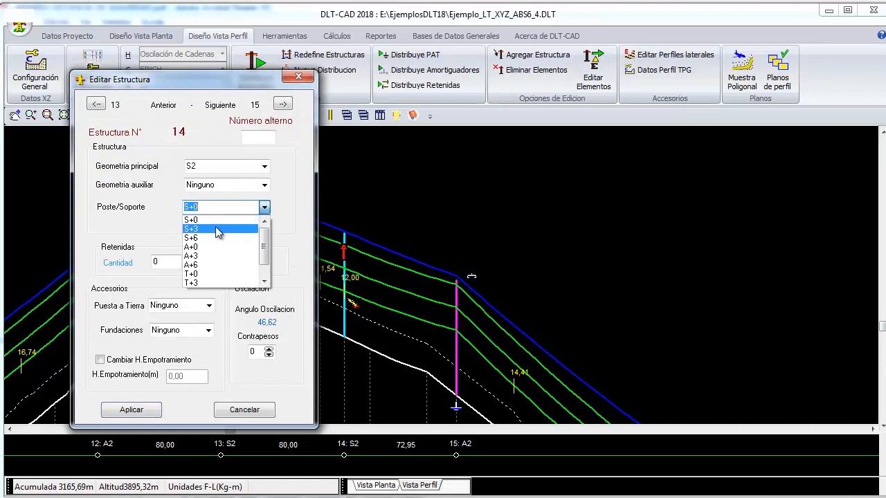
pyautogui.click(215, 227)
pyautogui.click(131, 410)
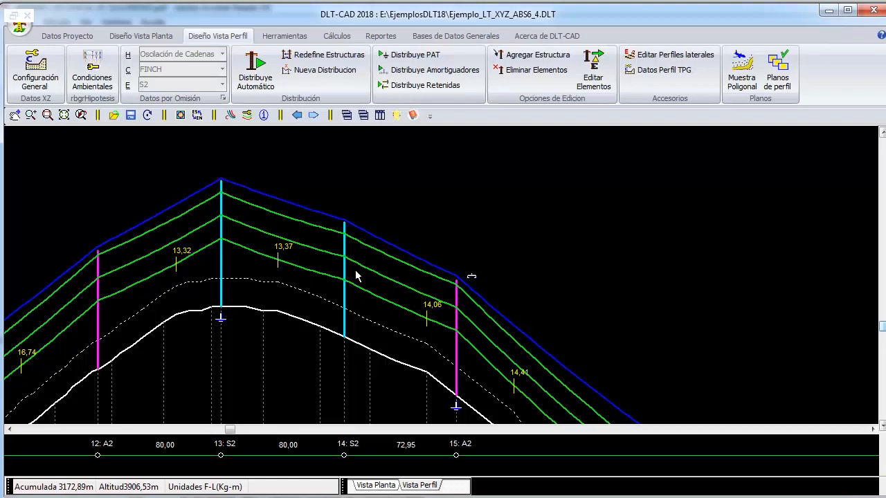
# - Add 1 counterweight to structure 27 and apply the change
pyautogui.scroll(-3, 354, 267)
pyautogui.moveTo(600, 324); pyautogui.dragTo(265, 167, button='middle')
pyautogui.moveTo(578, 338)
pyautogui.mouseDown(button='middle')
pyautogui.moveTo(499, 338)
pyautogui.moveTo(361, 286)
pyautogui.moveTo(668, 281)
pyautogui.moveTo(692, 343)
pyautogui.mouseUp(button='middle')
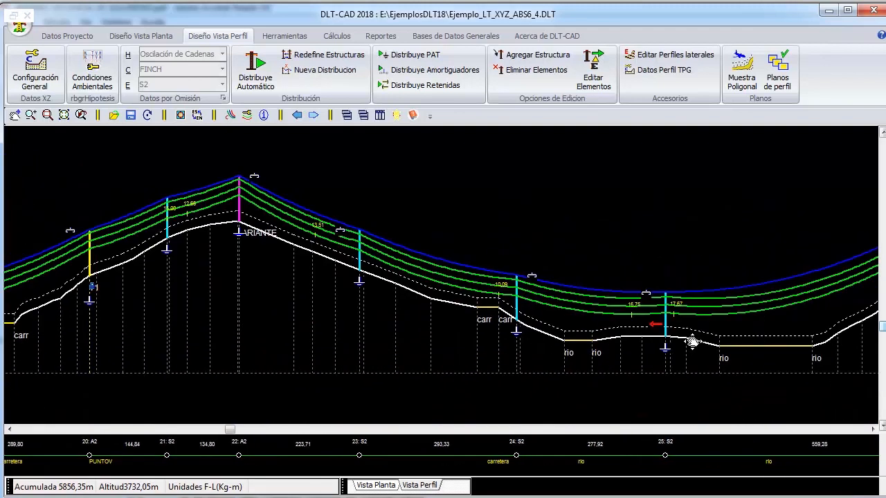
pyautogui.moveTo(692, 342); pyautogui.dragTo(171, 433, button='middle')
pyautogui.moveTo(452, 254); pyautogui.dragTo(795, 143, button='middle')
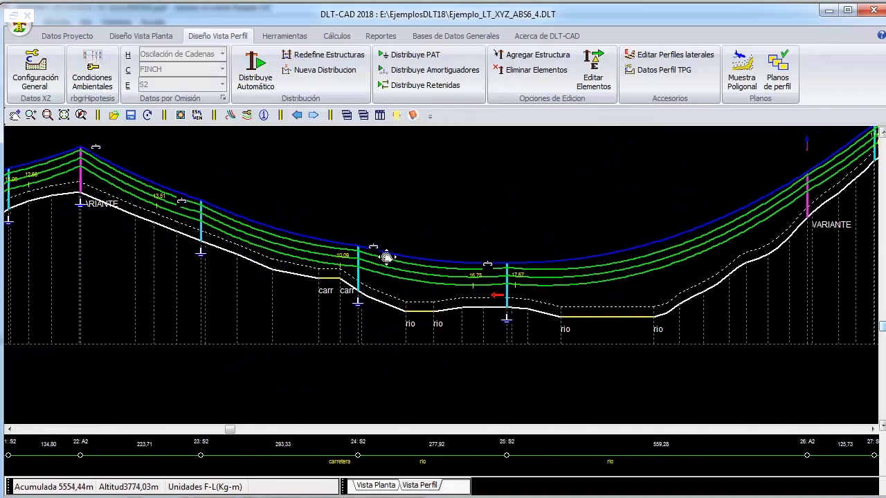
pyautogui.moveTo(534, 249); pyautogui.dragTo(325, 279, button='middle')
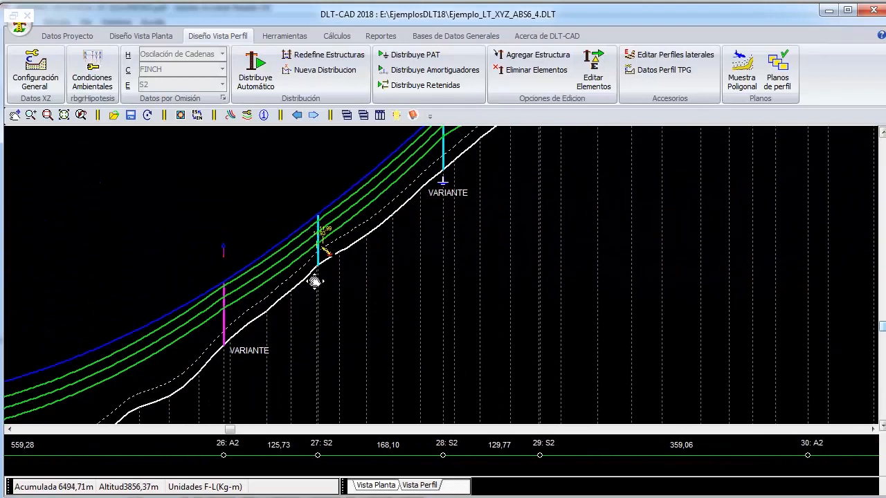
pyautogui.rightClick(339, 254)
pyautogui.click(322, 252)
pyautogui.doubleClick(320, 252)
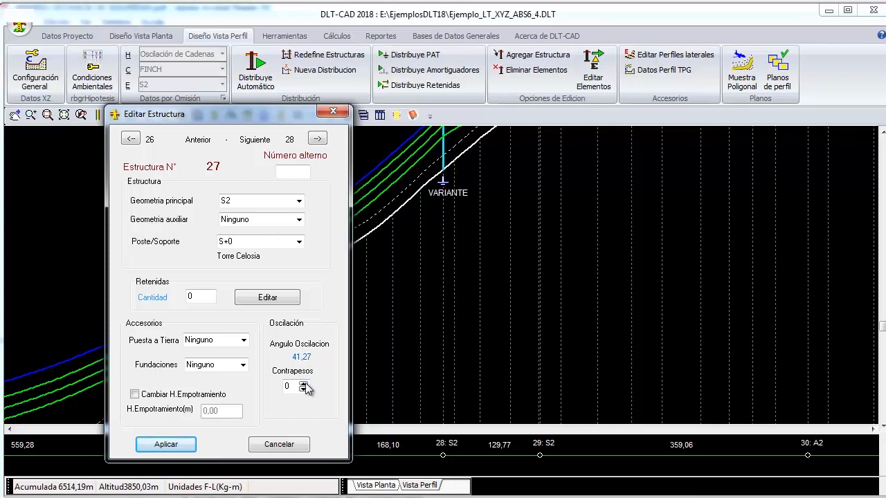
pyautogui.click(303, 384)
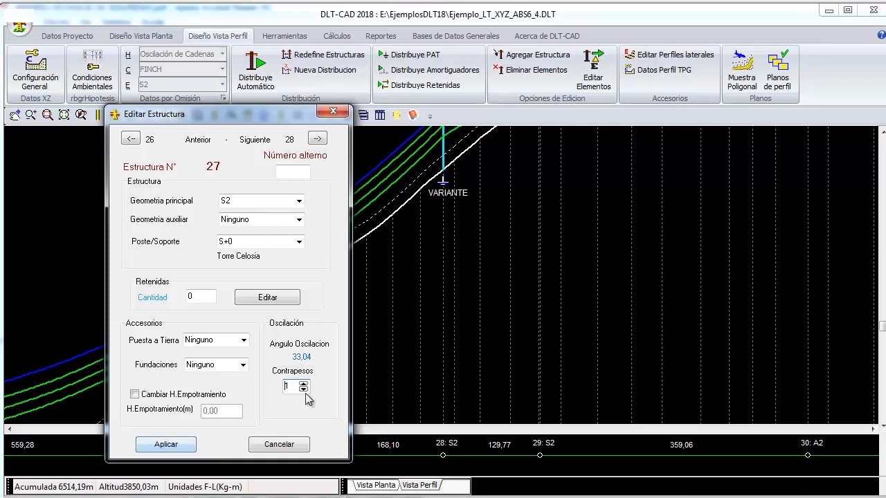
pyautogui.click(166, 445)
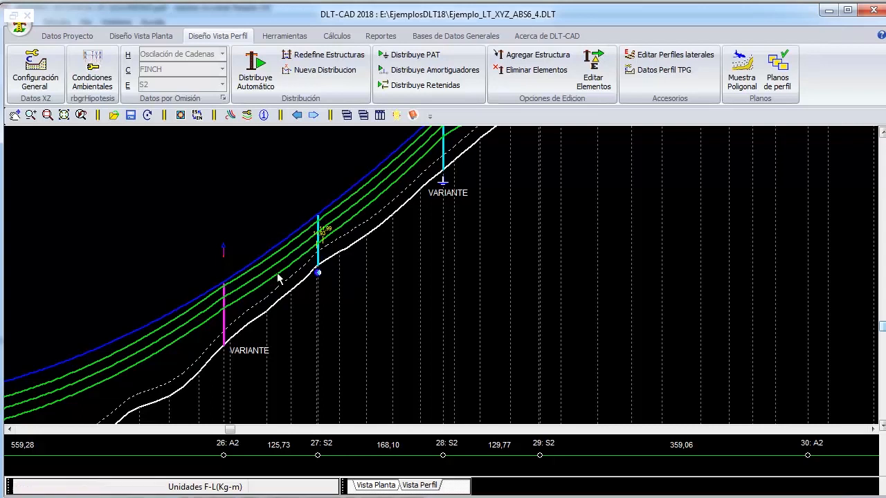
# - Examine the remaining structures along the line profile for string oscillation warning symbols
pyautogui.scroll(-5, 321, 270)
pyautogui.rightClick(405, 199)
pyautogui.click(443, 375)
pyautogui.moveTo(712, 278); pyautogui.dragTo(310, 262)
pyautogui.moveTo(621, 293); pyautogui.dragTo(254, 293)
pyautogui.moveTo(615, 312); pyautogui.dragTo(270, 298)
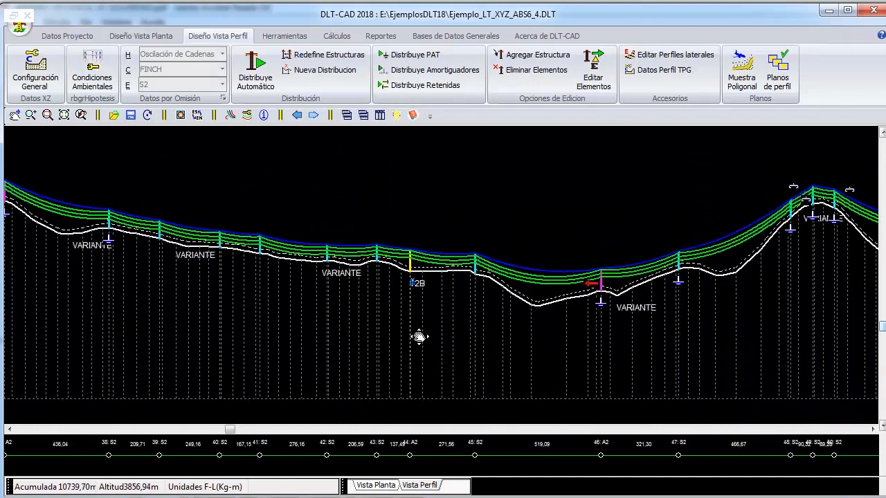
pyautogui.moveTo(625, 307); pyautogui.dragTo(235, 301)
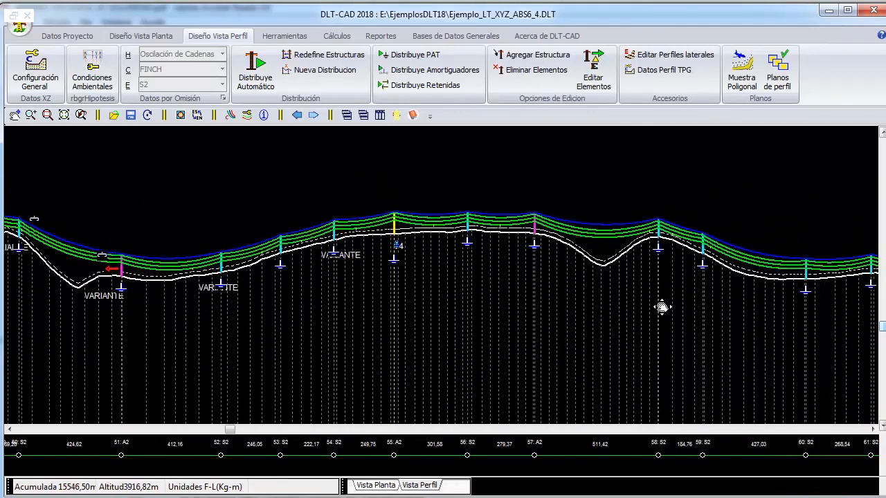
pyautogui.moveTo(670, 304); pyautogui.dragTo(494, 328)
pyautogui.moveTo(559, 308); pyautogui.dragTo(173, 304)
pyautogui.moveTo(632, 288); pyautogui.dragTo(422, 320)
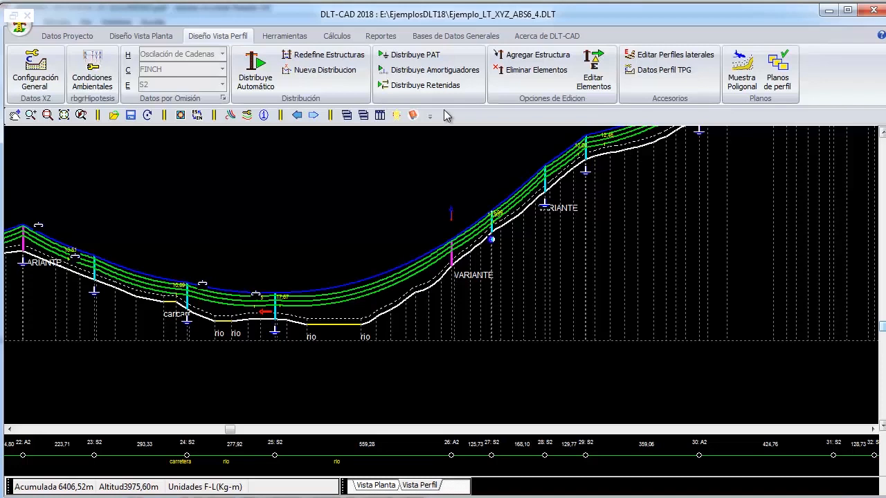
# - Open the string oscillation table to review the angles and compliance of all structures
pyautogui.click(342, 38)
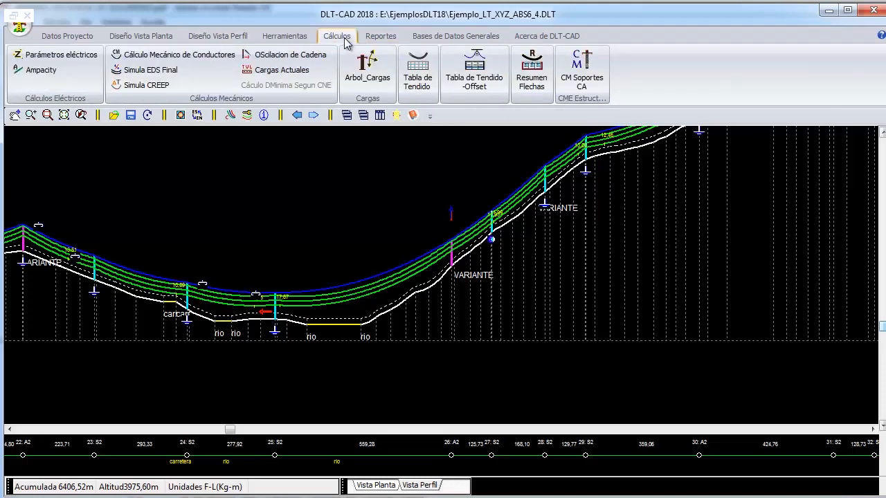
pyautogui.click(287, 57)
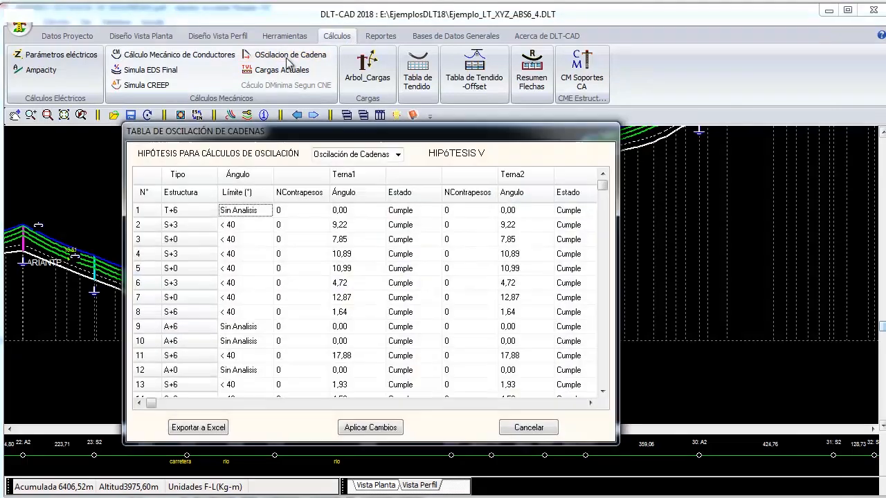
# - Examine the limit angles and first-circuit oscillation angles of the structures at the start of the table
pyautogui.click(275, 197)
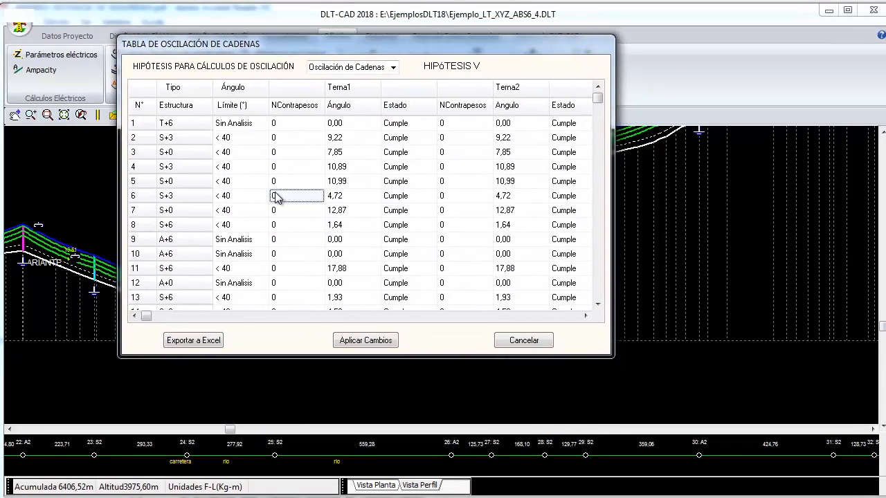
pyautogui.click(258, 169)
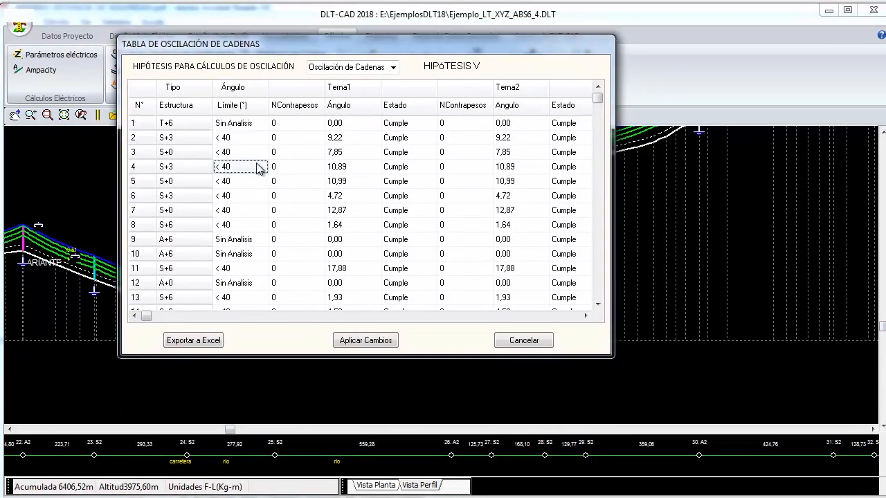
pyautogui.click(346, 138)
pyautogui.click(336, 168)
pyautogui.click(335, 182)
pyautogui.click(344, 210)
pyautogui.press('Up')
pyautogui.press('Up')
pyautogui.press('Up')
pyautogui.press('Up')
pyautogui.press('Up')
pyautogui.press('Up')
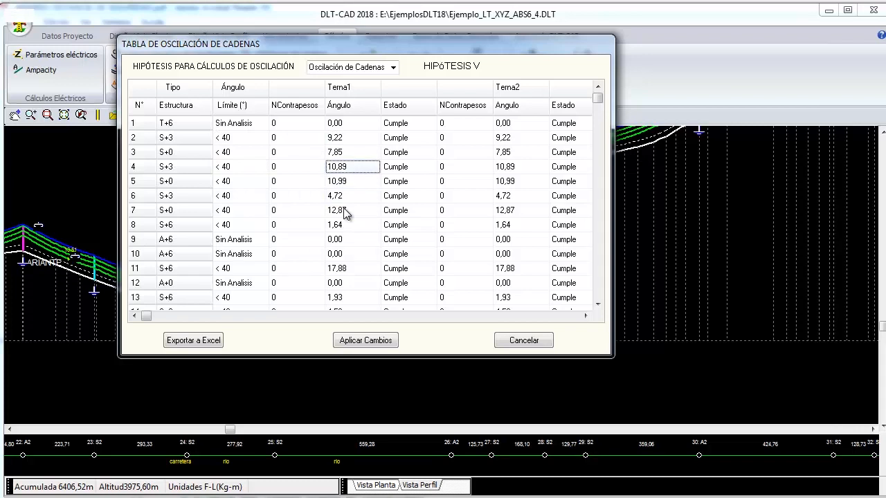
pyautogui.press('Down')
pyautogui.press('Down')
pyautogui.press('Down')
pyautogui.press('Down')
pyautogui.press('Down')
pyautogui.press('Down')
pyautogui.press('Up')
pyautogui.press('Up')
pyautogui.press('Up')
# - Review the first-circuit oscillation angles and compliance status of the structures up to number 37
pyautogui.press('Down')
pyautogui.press('Down')
pyautogui.press('Down')
pyautogui.press('Down')
pyautogui.press('Down')
pyautogui.press('Down')
pyautogui.press('Down')
pyautogui.press('Down')
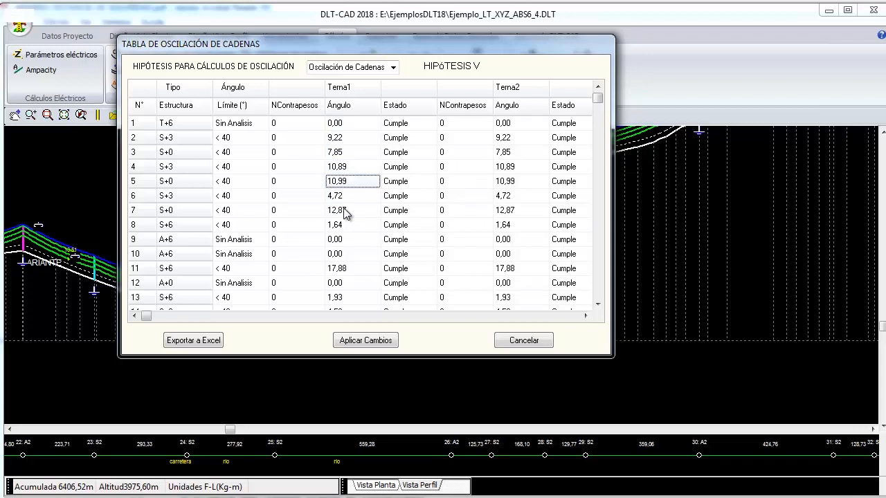
pyautogui.press('Down')
pyautogui.press('Down')
pyautogui.press('Down')
pyautogui.press('Down')
pyautogui.press('Down')
pyautogui.press('Down')
pyautogui.press('Down')
pyautogui.press('Down')
pyautogui.press('Down')
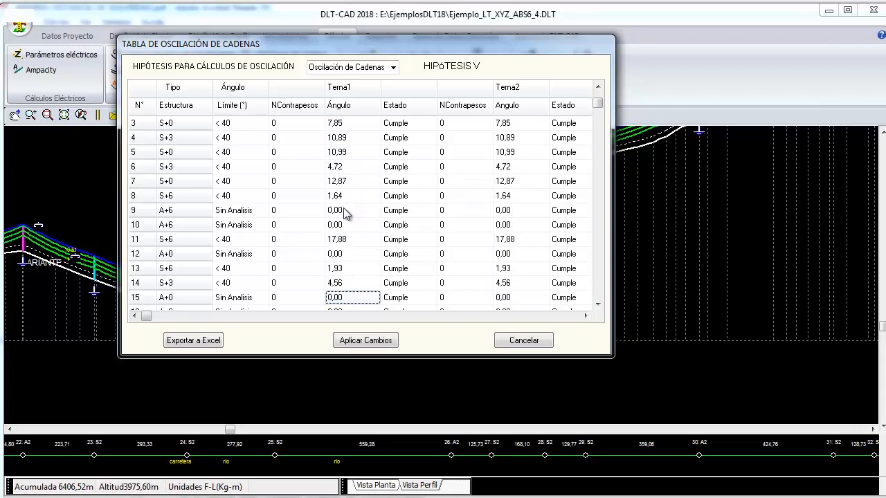
pyautogui.press('Down')
pyautogui.press('Down')
pyautogui.press('Down')
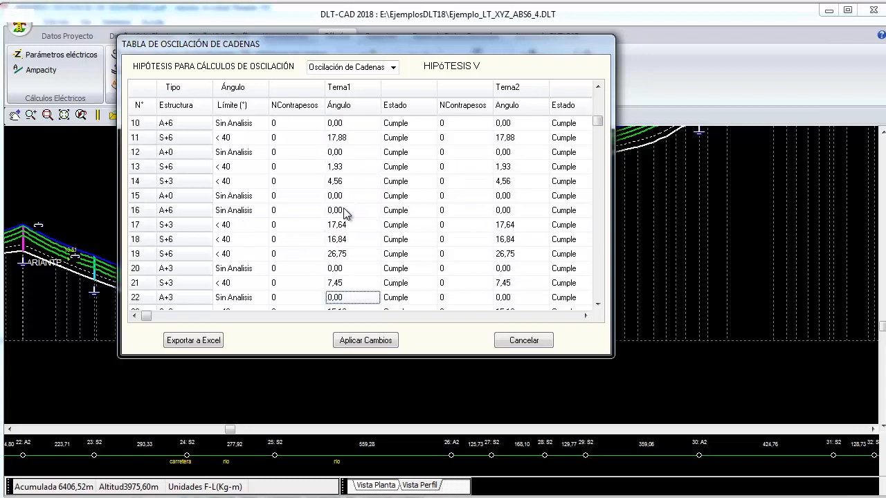
pyautogui.press('Down')
pyautogui.press('Down')
pyautogui.press('Down')
pyautogui.press('Down')
pyautogui.press('Down')
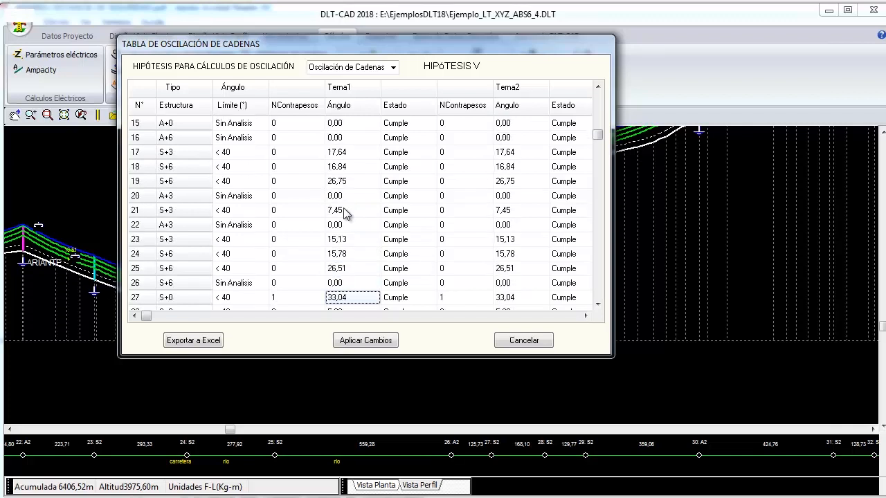
pyautogui.press('Down')
pyautogui.press('Down')
pyautogui.press('Down')
pyautogui.press('Down')
pyautogui.press('Down')
pyautogui.press('Down')
pyautogui.press('Down')
pyautogui.press('Down')
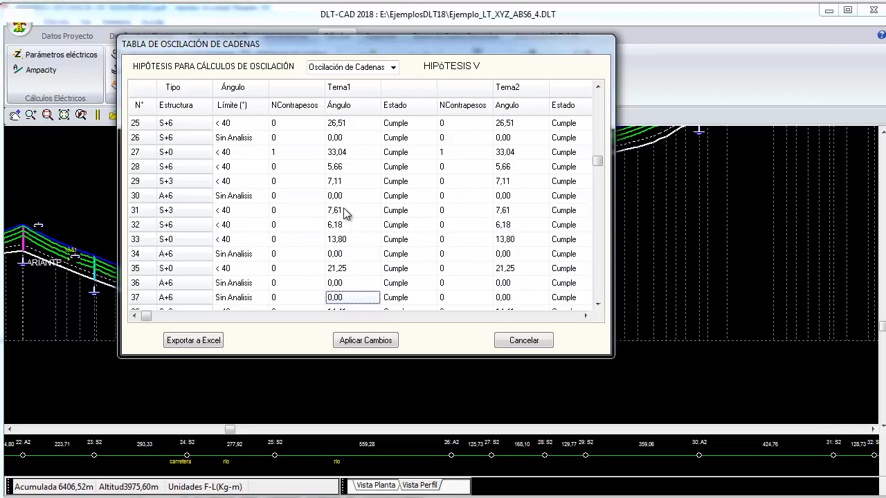
# - Review the first-circuit oscillation angles of the structures from number 35 to the lower rows around number 81
pyautogui.click(344, 270)
pyautogui.press('Down')
pyautogui.press('Down')
pyautogui.press('Down')
pyautogui.press('Down')
pyautogui.press('Down')
pyautogui.press('Down')
pyautogui.press('Down')
pyautogui.press('Down')
pyautogui.press('Down')
pyautogui.press('Down')
pyautogui.press('Down')
pyautogui.press('Down')
pyautogui.press('Down')
pyautogui.press('Down')
pyautogui.press('Down')
pyautogui.press('Down')
pyautogui.press('Down')
pyautogui.press('Down')
pyautogui.press('Down')
pyautogui.press('Down')
pyautogui.press('Down')
pyautogui.press('Down')
pyautogui.press('Down')
pyautogui.press('Down')
pyautogui.press('Down')
pyautogui.press('Down')
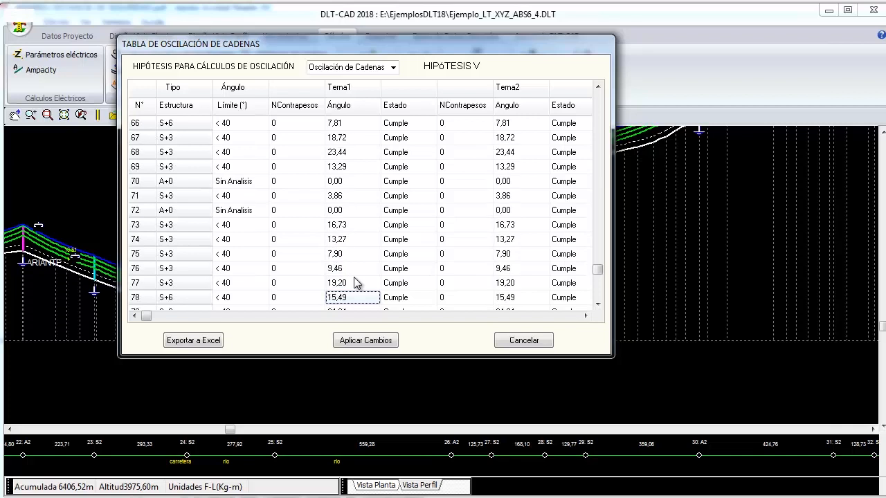
pyautogui.press('Down')
pyautogui.press('Down')
pyautogui.press('Down')
pyautogui.press('Up')
pyautogui.press('Up')
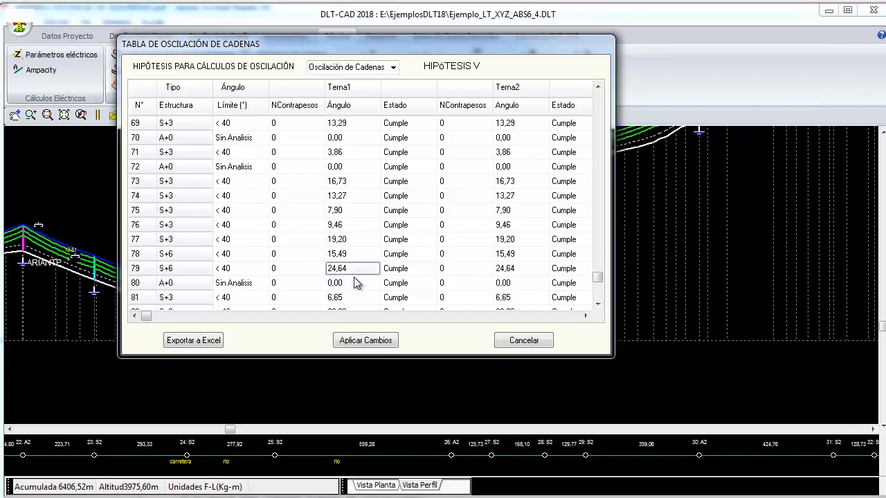
# - Set the counterweights of structure 27 to 0 in both circuits and check its angles and compliance status
pyautogui.click(288, 269)
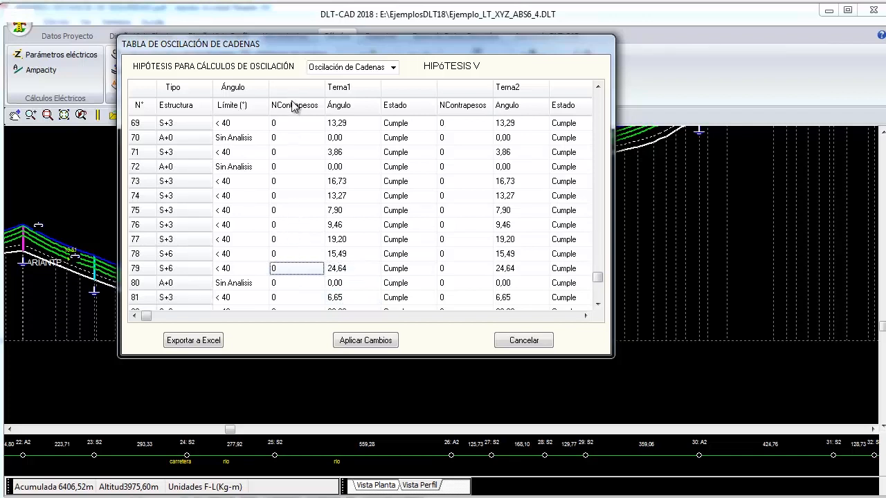
pyautogui.scroll(15, 301, 238)
pyautogui.doubleClick(307, 211)
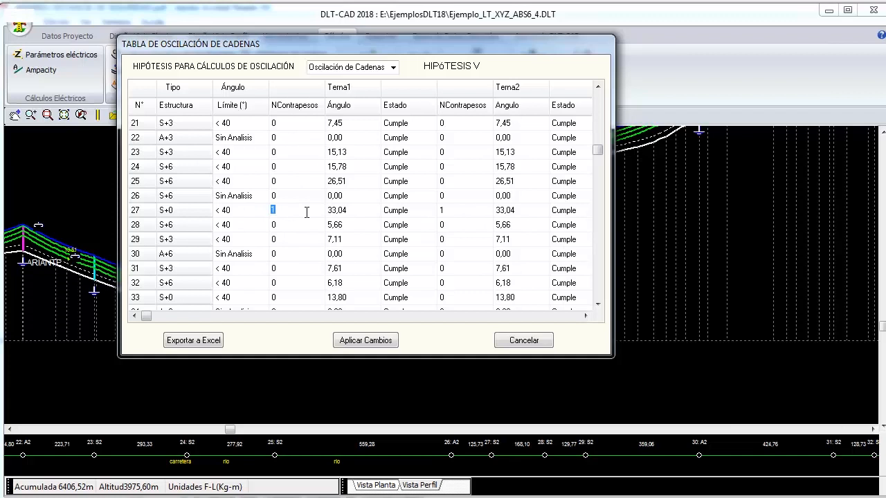
pyautogui.write('0')
pyautogui.doubleClick(450, 211)
pyautogui.write('0')
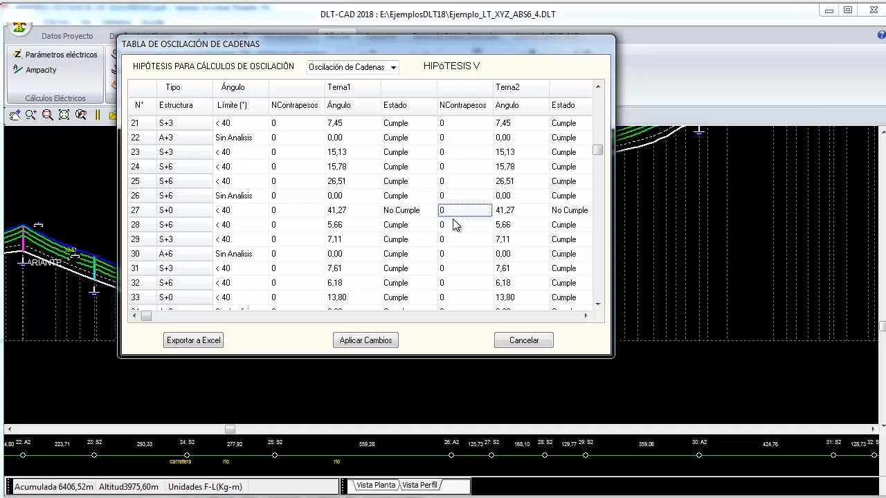
pyautogui.click(337, 212)
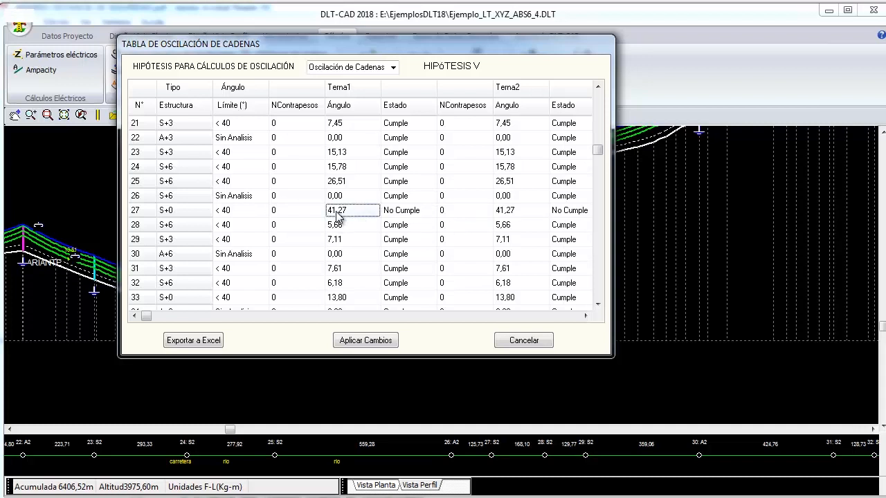
pyautogui.click(559, 215)
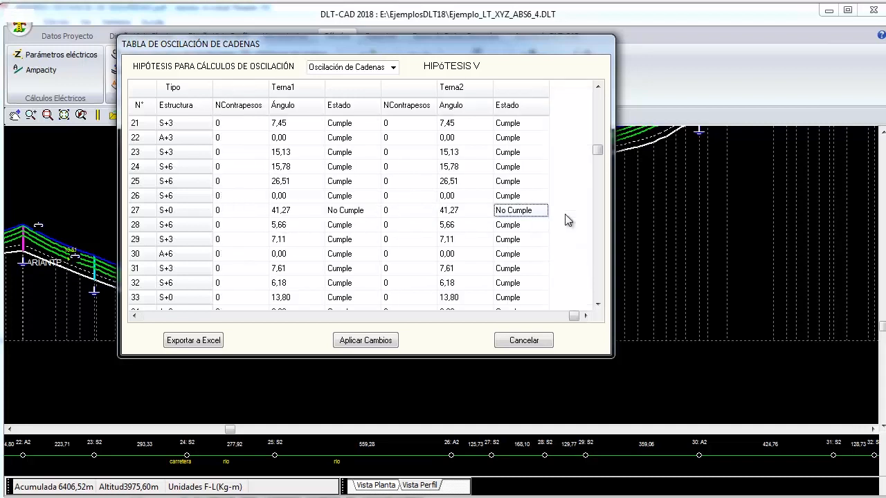
pyautogui.click(347, 216)
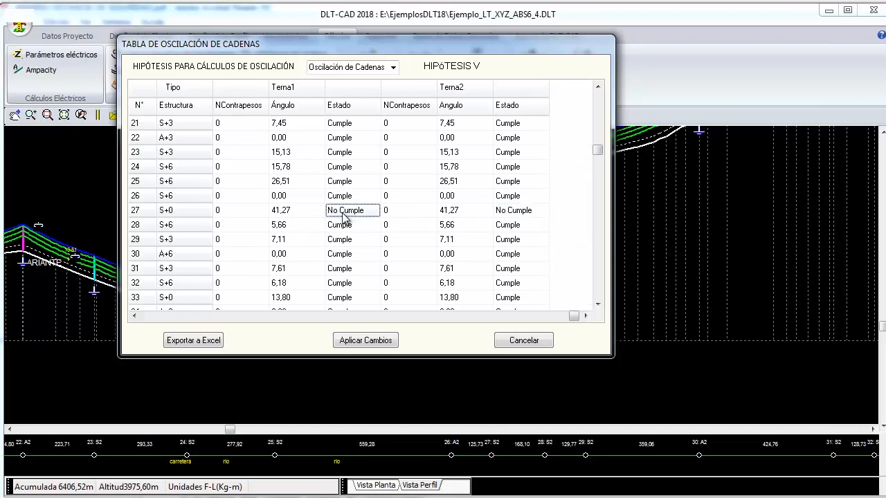
# - Set the counterweights of structure 27 back to 1 in both circuits and check its angles and compliance status
pyautogui.click(232, 216)
pyautogui.click(241, 213)
pyautogui.write('1')
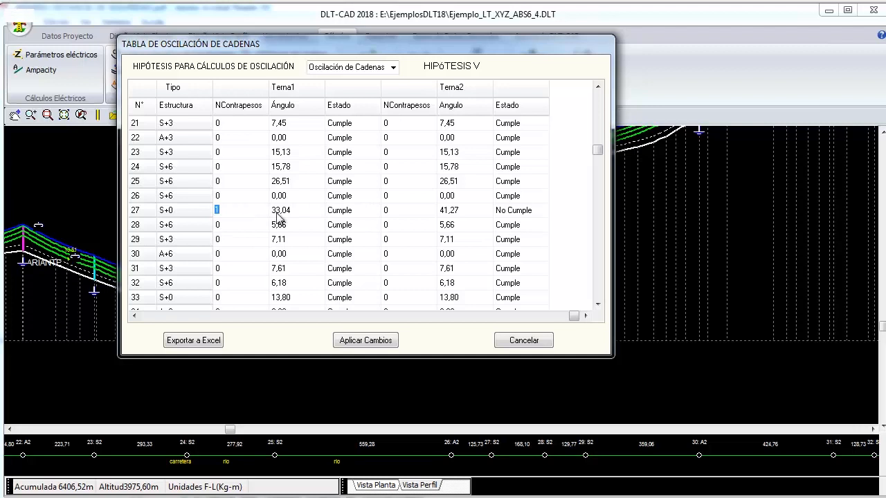
pyautogui.click(400, 213)
pyautogui.click(414, 210)
pyautogui.write('1')
pyautogui.click(268, 210)
pyautogui.click(442, 212)
pyautogui.click(347, 212)
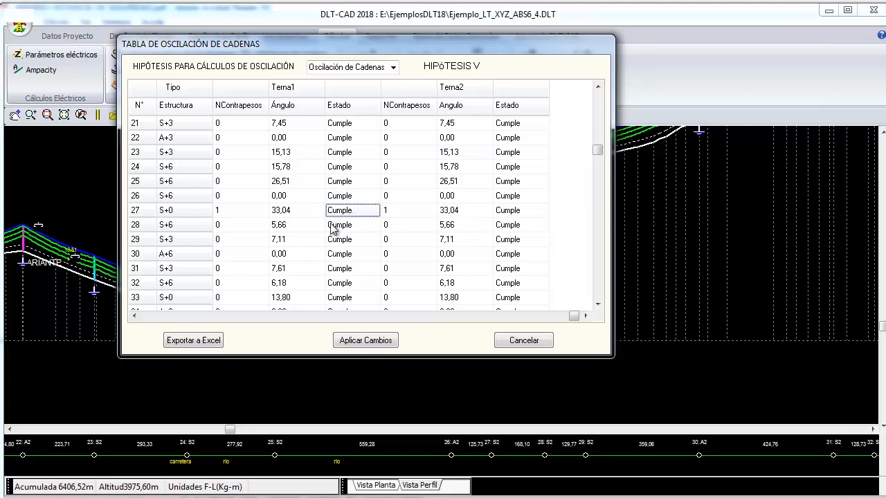
# - Review the counterweights of the structures from number 27 to number 87 and apply the table changes
pyautogui.click(231, 214)
pyautogui.press('Down')
pyautogui.press('Down')
pyautogui.press('Down')
pyautogui.press('Down')
pyautogui.press('Down')
pyautogui.press('Down')
pyautogui.press('Down')
pyautogui.press('Down')
pyautogui.press('Down')
pyautogui.press('Down')
pyautogui.press('Down')
pyautogui.press('Down')
pyautogui.press('Down')
pyautogui.press('Down')
pyautogui.press('Down')
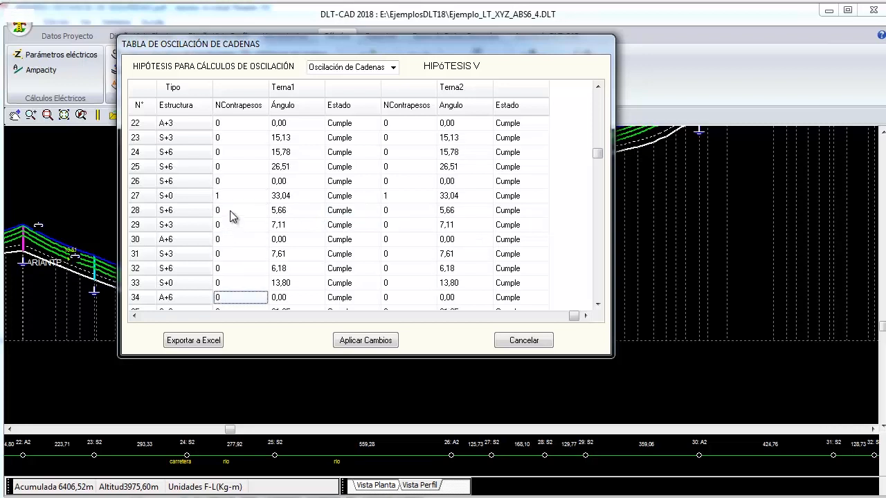
pyautogui.press('Down')
pyautogui.press('Down')
pyautogui.press('Down')
pyautogui.press('Down')
pyautogui.press('Down')
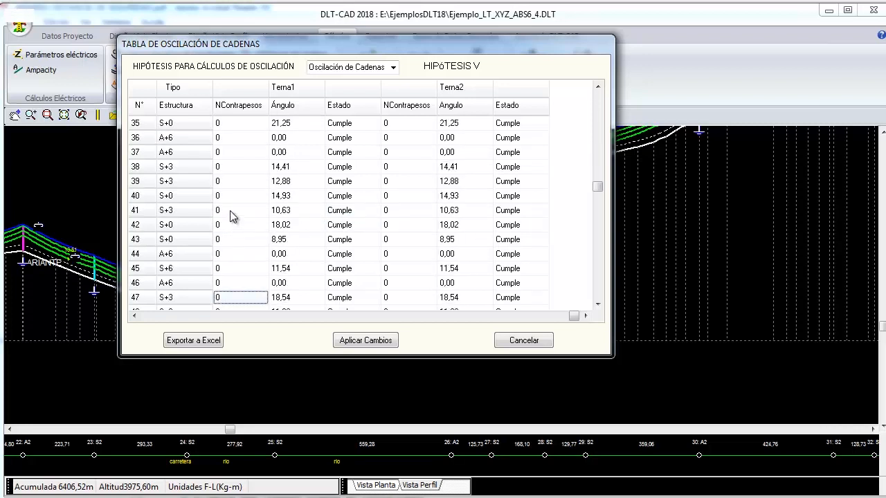
pyautogui.press('Down')
pyautogui.press('Down')
pyautogui.press('Down')
pyautogui.press('Down')
pyautogui.press('Down')
pyautogui.press('Down')
pyautogui.press('Down')
pyautogui.press('Down')
pyautogui.press('Down')
pyautogui.press('Down')
pyautogui.press('Down')
pyautogui.press('Down')
pyautogui.press('Down')
pyautogui.press('Down')
pyautogui.press('Down')
pyautogui.press('Down')
pyautogui.press('Down')
pyautogui.press('Down')
pyautogui.press('Down')
pyautogui.press('Down')
pyautogui.press('Down')
pyautogui.press('Down')
pyautogui.press('Down')
pyautogui.press('Down')
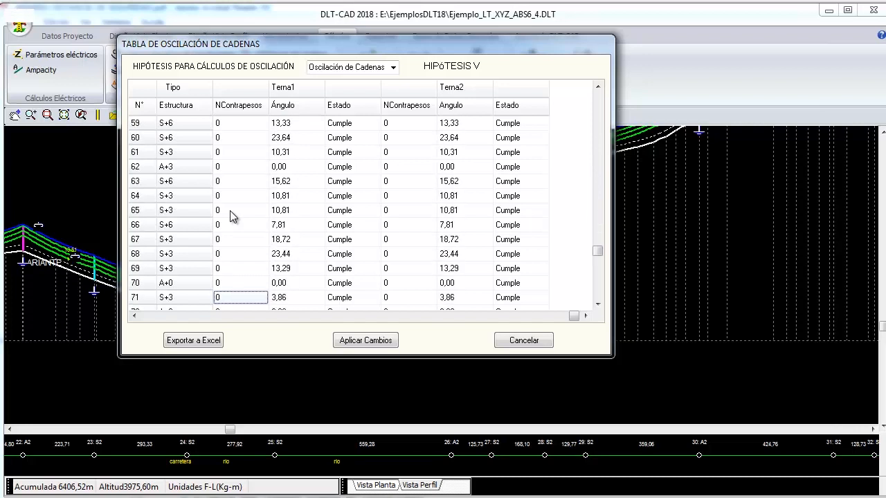
pyautogui.press('Down')
pyautogui.press('Down')
pyautogui.press('Down')
pyautogui.press('Down')
pyautogui.press('Down')
pyautogui.press('Down')
pyautogui.press('Down')
pyautogui.press('Down')
pyautogui.press('Down')
pyautogui.press('Down')
pyautogui.press('Down')
pyautogui.press('Down')
pyautogui.press('Down')
pyautogui.press('Down')
pyautogui.press('Down')
pyautogui.press('Down')
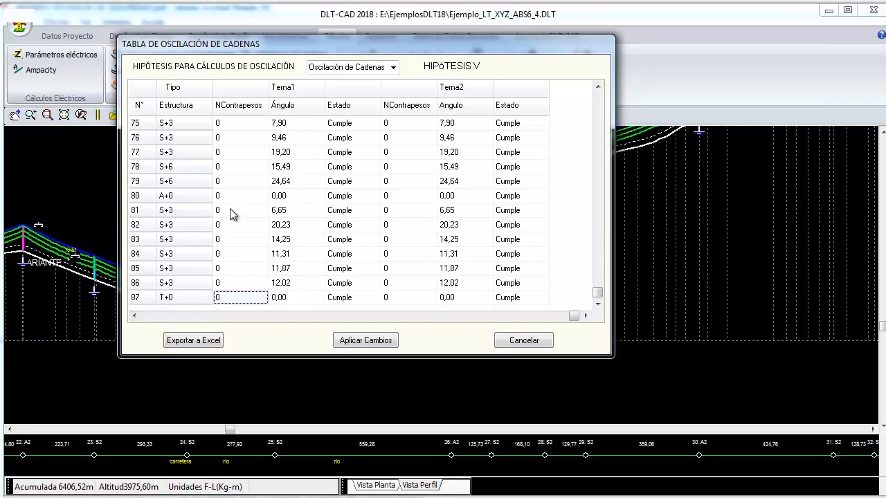
pyautogui.click(366, 341)
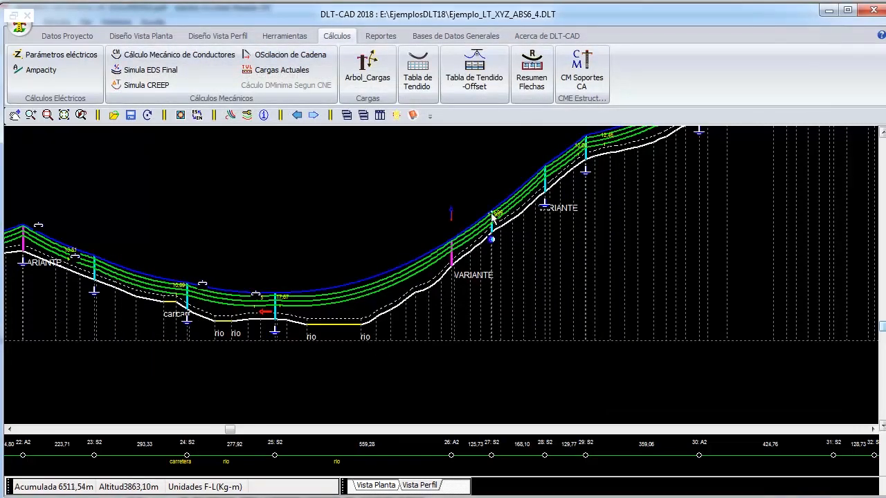
# - Examine structures 26 to 29 in the line profile up close, including the counterweight symbol at structure 27
pyautogui.scroll(-6, 490, 230)
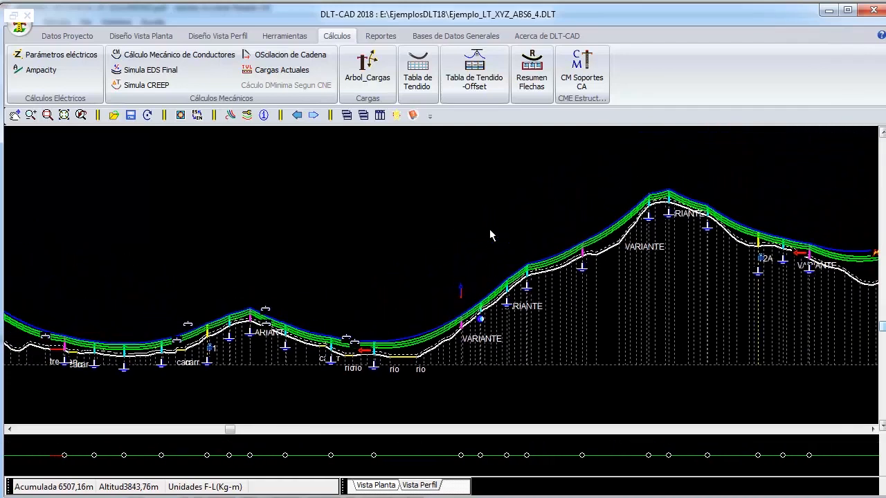
pyautogui.scroll(-1, 490, 236)
pyautogui.rightClick(389, 217)
pyautogui.click(429, 407)
pyautogui.rightClick(356, 228)
pyautogui.click(283, 290)
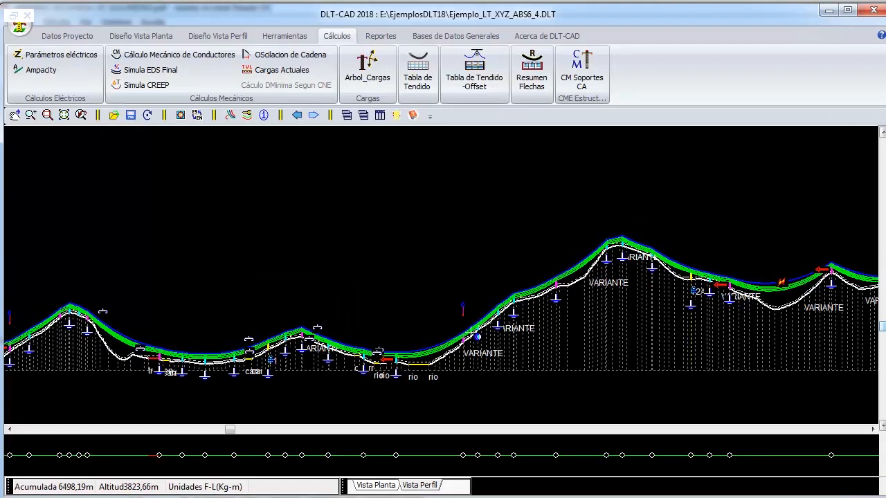
pyautogui.click(521, 398)
pyautogui.rightClick(490, 343)
pyautogui.click(454, 351)
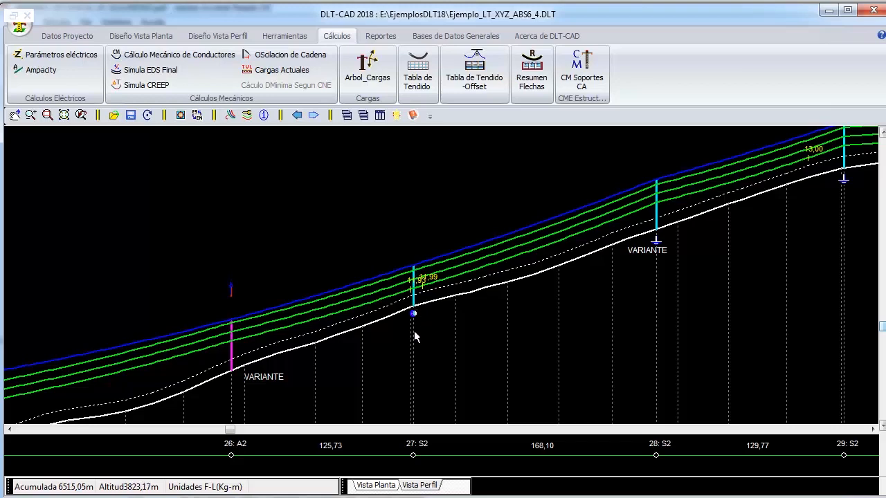
# - Examine the line profile from structure 30 back to the beginning of the line for oscillation warning symbols
pyautogui.scroll(-4, 414, 332)
pyautogui.rightClick(356, 243)
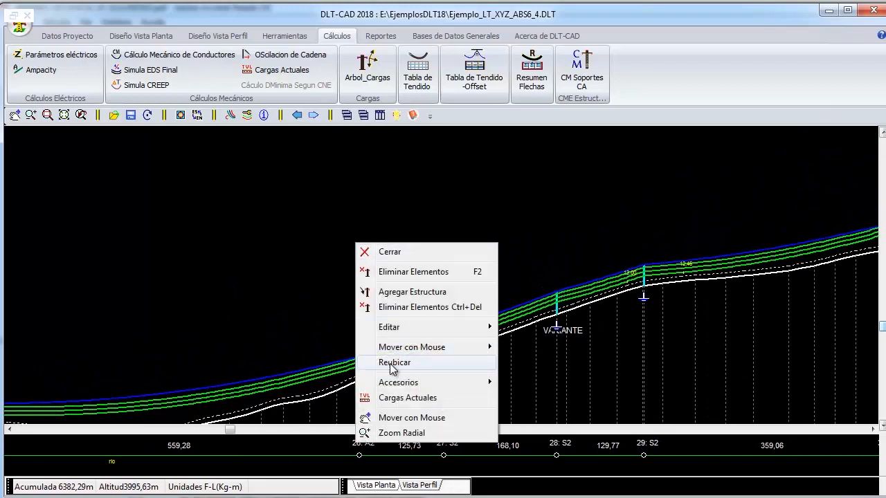
pyautogui.click(389, 433)
pyautogui.moveTo(489, 362); pyautogui.dragTo(416, 299)
pyautogui.moveTo(492, 249); pyautogui.dragTo(390, 298)
pyautogui.scroll(-2, 374, 291)
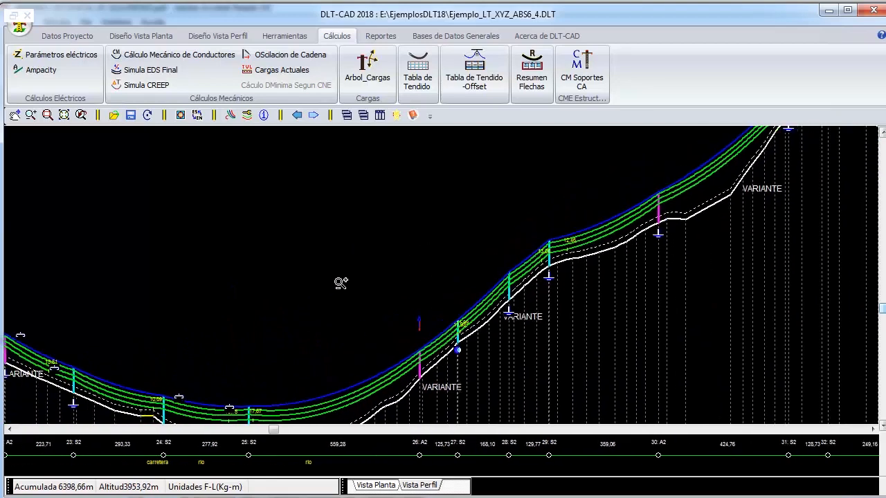
pyautogui.rightClick(223, 247)
pyautogui.click(276, 279)
pyautogui.moveTo(167, 356); pyautogui.dragTo(362, 263)
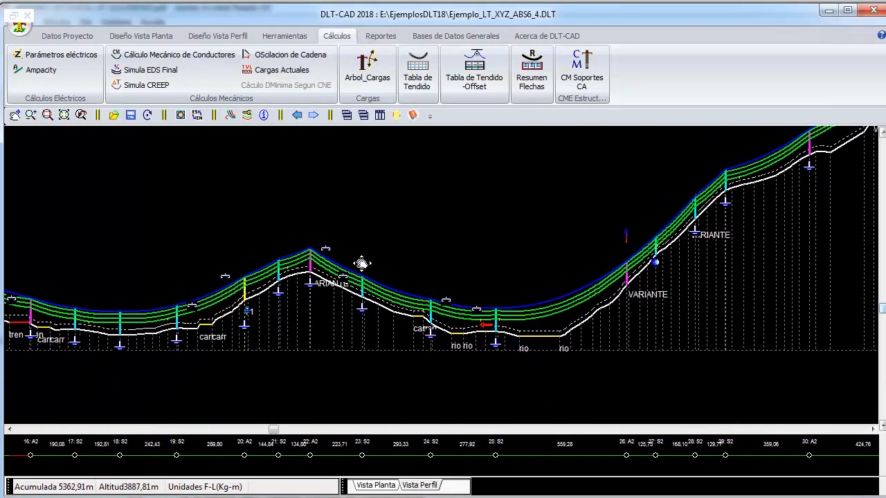
pyautogui.moveTo(96, 332); pyautogui.dragTo(324, 329)
pyautogui.moveTo(105, 272); pyautogui.dragTo(282, 251)
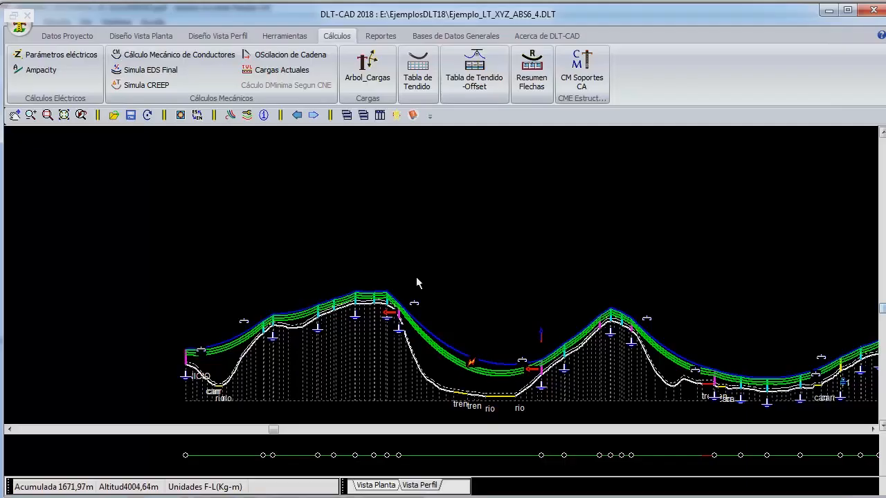
# - Examine the first stretch of the profile, from structure 1 to about structure 19, for warning symbols
pyautogui.rightClick(273, 224)
pyautogui.click(320, 402)
pyautogui.moveTo(344, 384); pyautogui.dragTo(277, 322)
pyautogui.rightClick(430, 205)
pyautogui.click(384, 216)
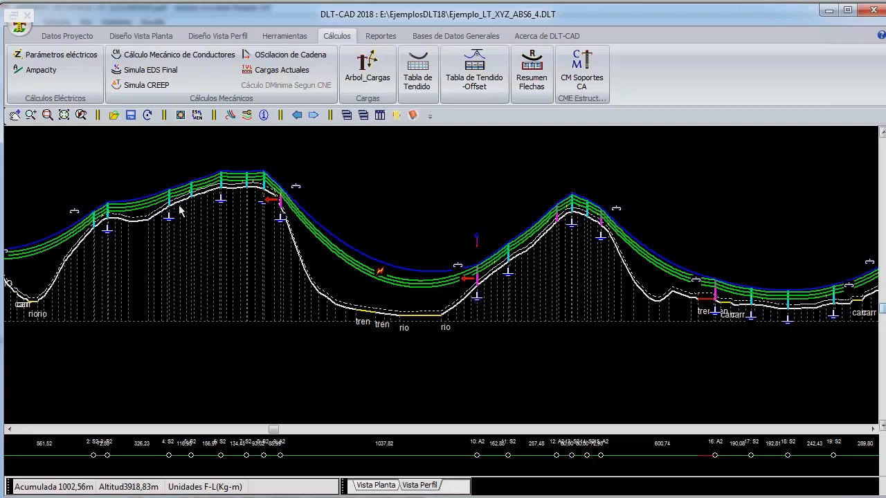
pyautogui.rightClick(370, 171)
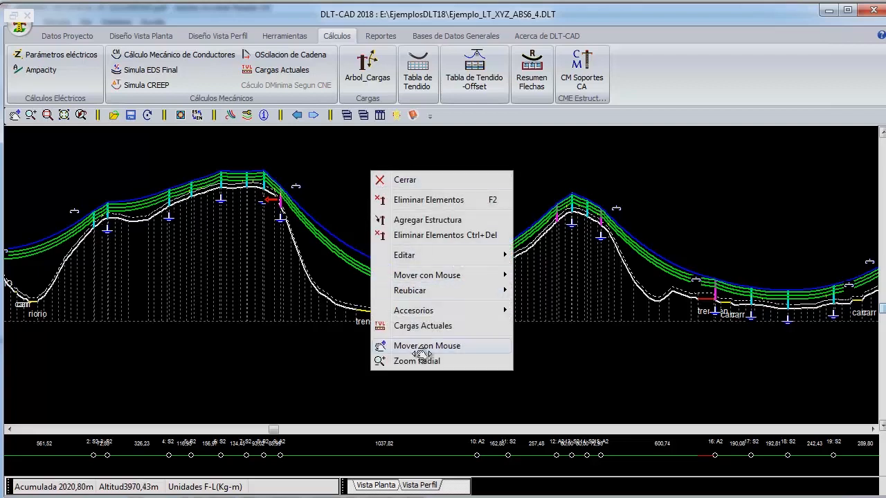
pyautogui.click(427, 345)
pyautogui.moveTo(780, 325); pyautogui.dragTo(519, 333)
pyautogui.moveTo(218, 305); pyautogui.dragTo(559, 321)
pyautogui.rightClick(149, 168)
pyautogui.click(213, 176)
# - Change the default hypothesis of the profile view to Temp. Mínima
pyautogui.click(214, 40)
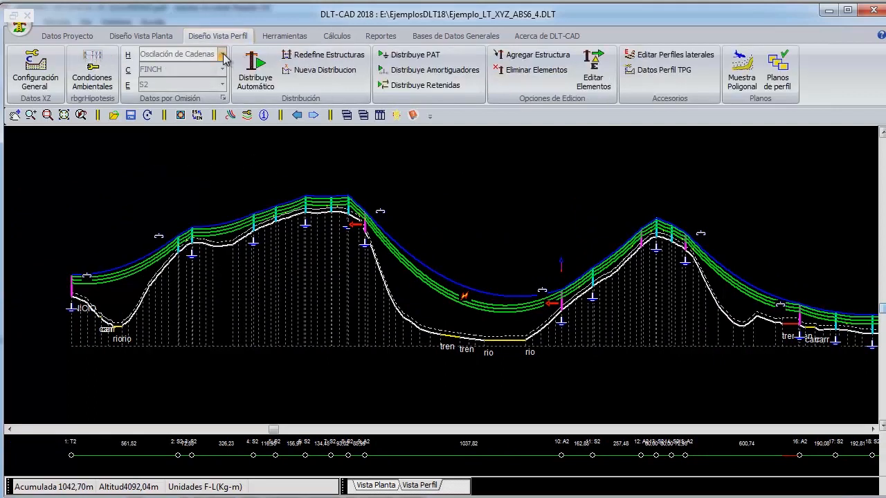
pyautogui.click(222, 54)
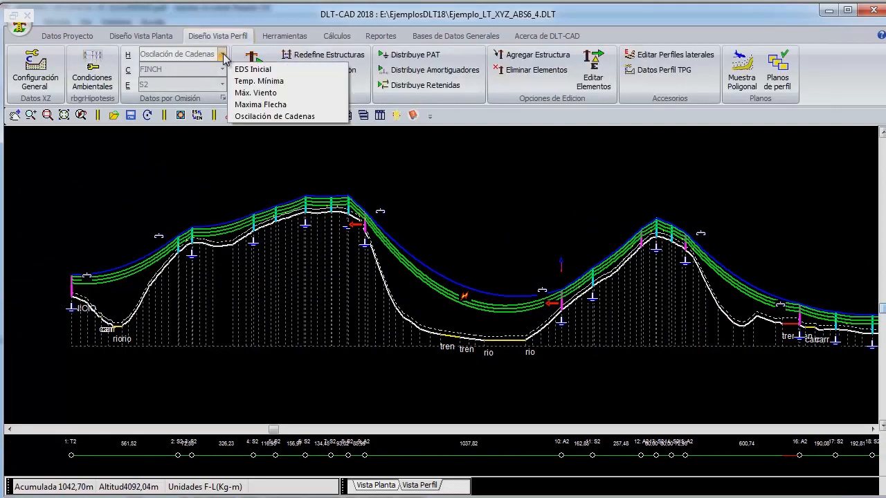
pyautogui.click(269, 81)
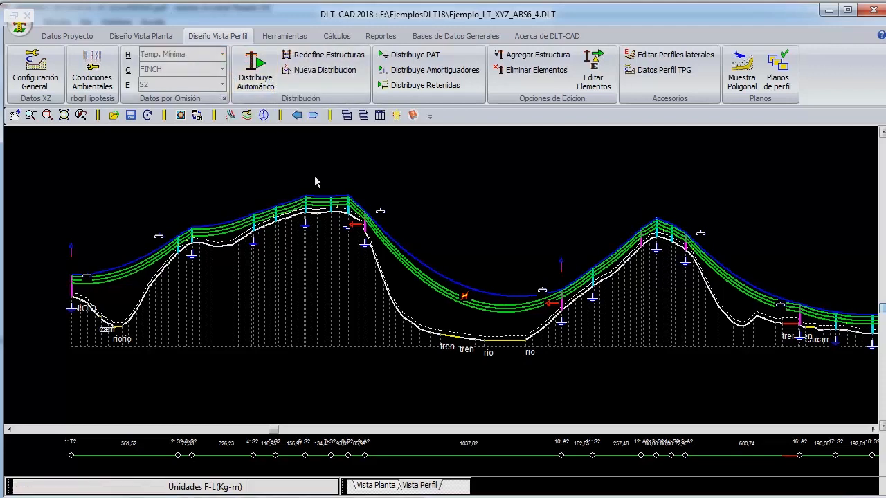
# - Examine the line profile under the Temp. Mínima hypothesis from the first structure along the line and back to the start
pyautogui.scroll(-3, 377, 239)
pyautogui.rightClick(407, 193)
pyautogui.click(456, 369)
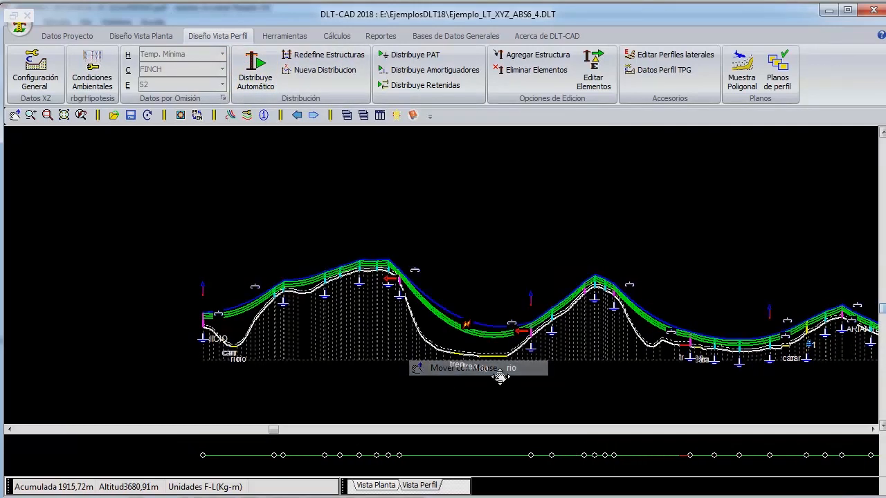
pyautogui.moveTo(483, 262); pyautogui.dragTo(473, 262)
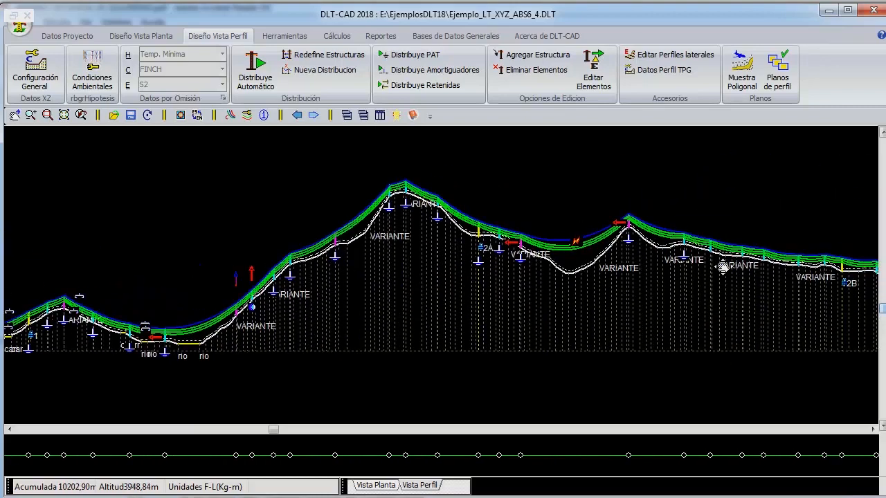
pyautogui.moveTo(737, 267); pyautogui.dragTo(460, 274)
pyautogui.moveTo(773, 281); pyautogui.dragTo(396, 278)
pyautogui.moveTo(758, 260); pyautogui.dragTo(381, 275)
pyautogui.moveTo(769, 251); pyautogui.dragTo(748, 281)
pyautogui.moveTo(248, 276); pyautogui.dragTo(547, 264)
pyautogui.moveTo(208, 302); pyautogui.dragTo(865, 298)
pyautogui.rightClick(262, 170)
pyautogui.click(243, 178)
# - Change the default hypothesis of the profile view to Máx. Viento
pyautogui.click(222, 52)
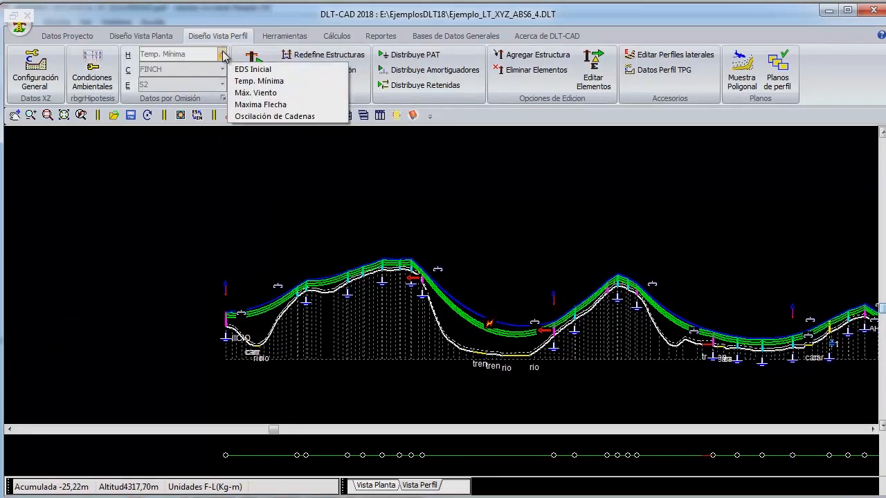
pyautogui.click(240, 91)
pyautogui.rightClick(206, 208)
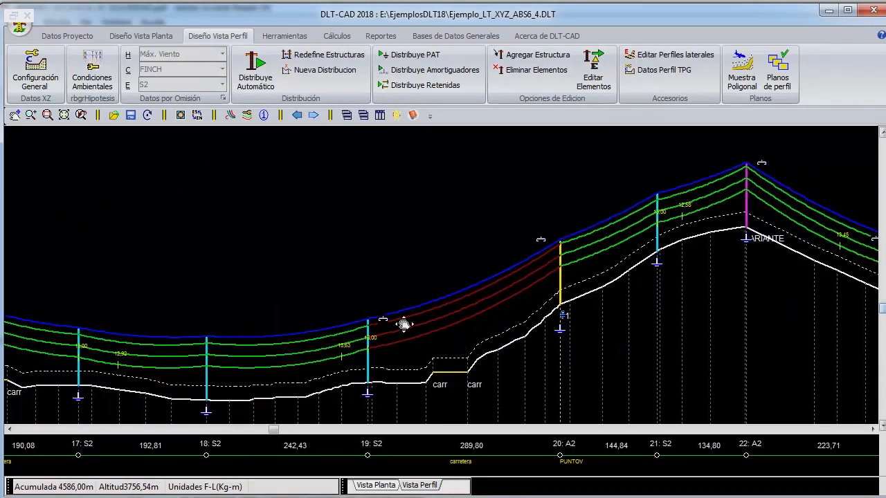
pyautogui.moveTo(405, 324); pyautogui.dragTo(397, 293)
pyautogui.rightClick(367, 212)
pyautogui.click(314, 222)
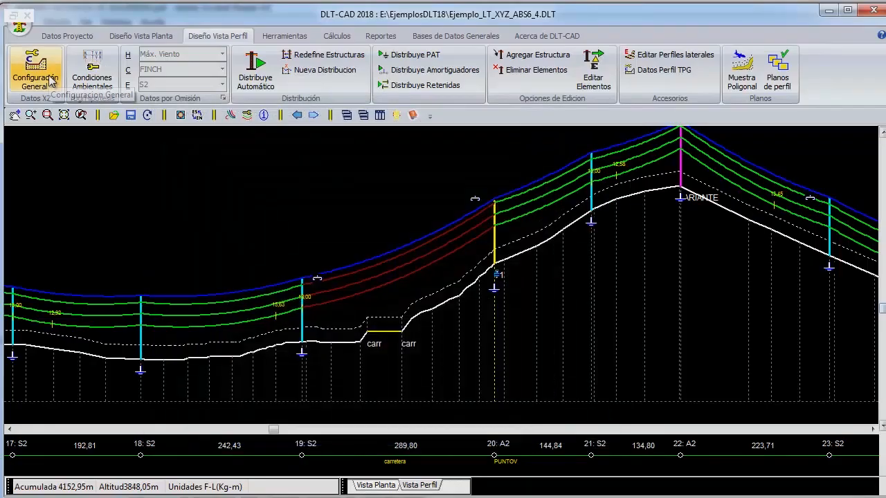
# - Review the maximum CG/CP sag ratio in the general configuration's design considerations and accept the configuration
pyautogui.click(52, 82)
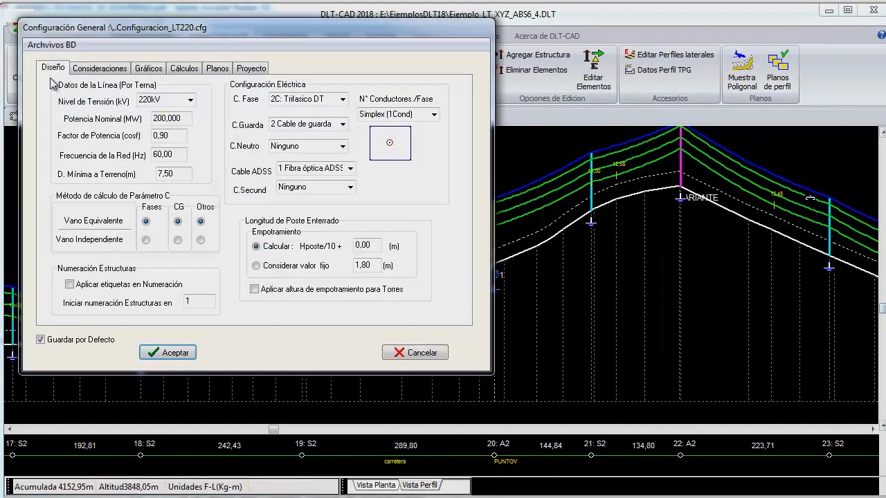
pyautogui.click(105, 69)
pyautogui.click(416, 109)
pyautogui.moveTo(416, 108); pyautogui.dragTo(338, 112)
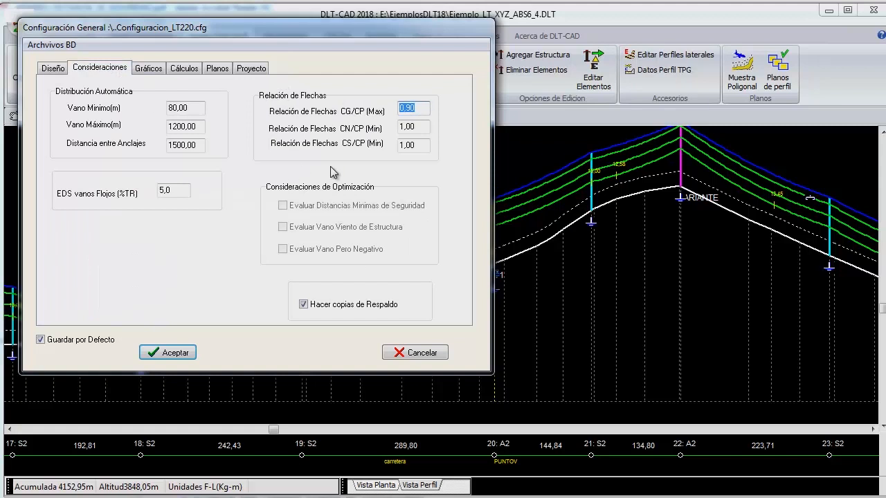
pyautogui.click(421, 110)
pyautogui.moveTo(421, 110); pyautogui.dragTo(360, 115)
pyautogui.click(421, 110)
pyautogui.moveTo(422, 110); pyautogui.dragTo(398, 111)
pyautogui.click(421, 109)
pyautogui.click(171, 353)
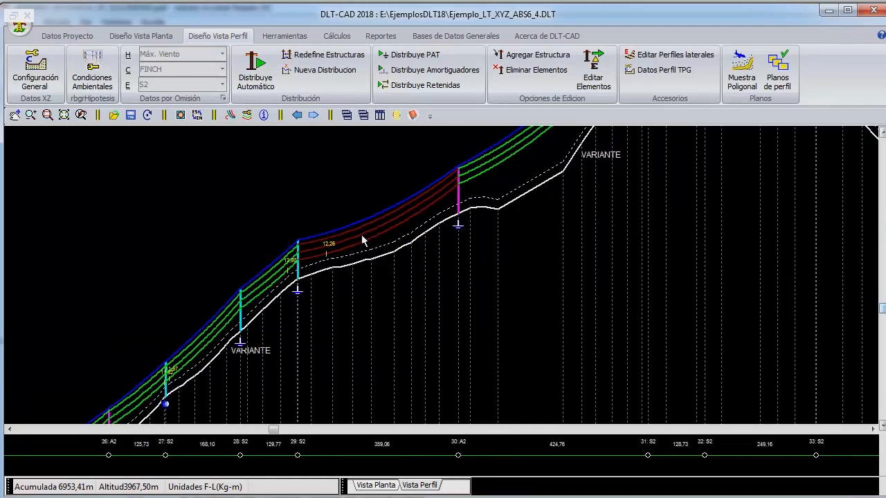
# - Set the initial EDS of phase conductors C1 and C2 to 19 %TR in the span between structures 29 and 30, and redraw the profile
pyautogui.doubleClick(361, 235)
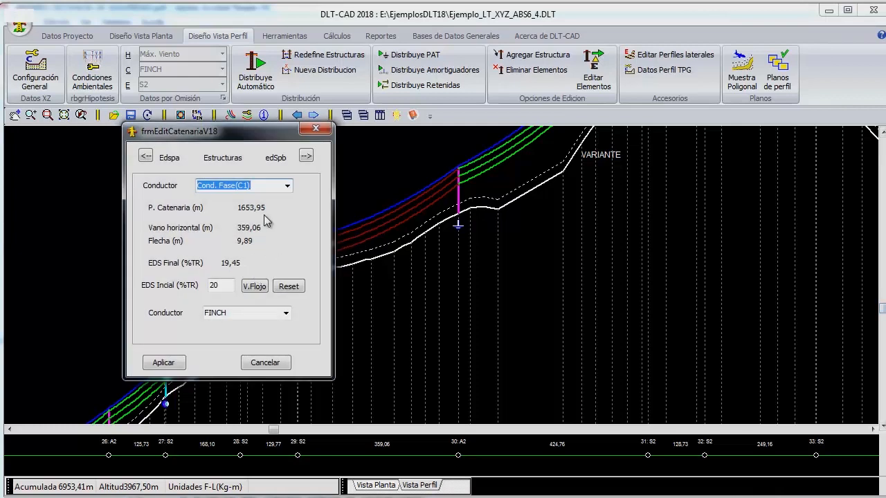
pyautogui.click(287, 187)
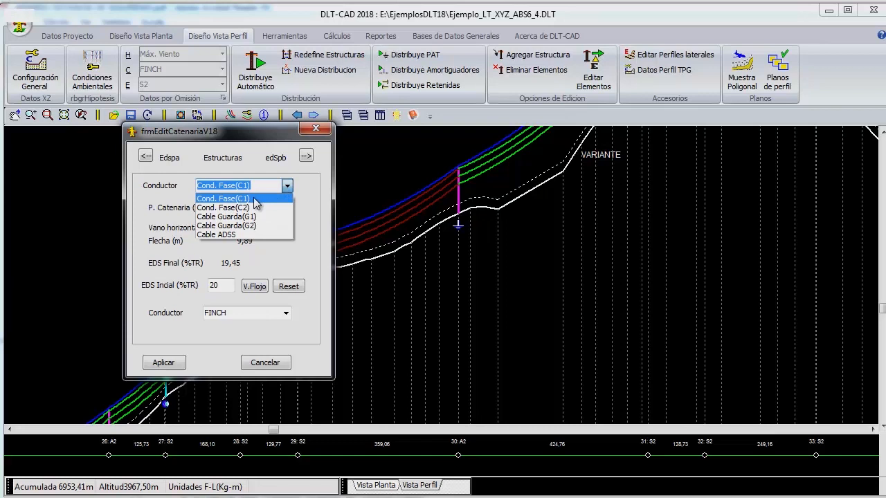
pyautogui.click(254, 200)
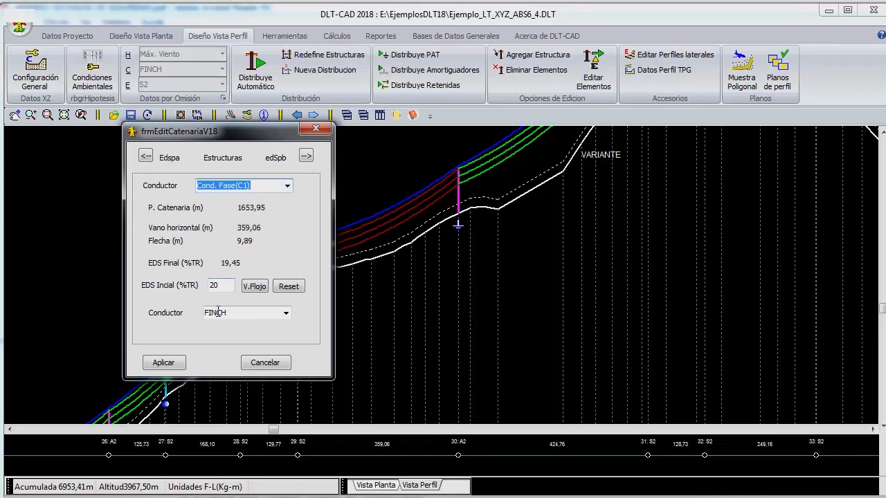
pyautogui.doubleClick(223, 287)
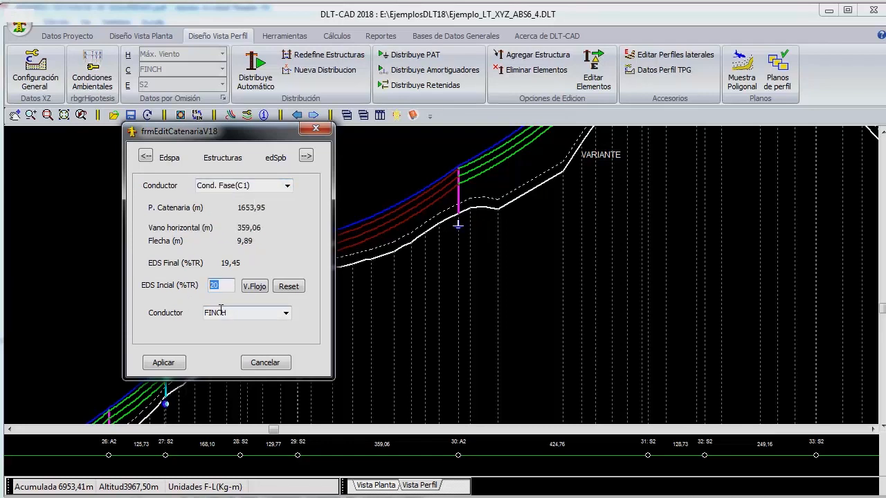
pyautogui.write('19')
pyautogui.click(286, 186)
pyautogui.click(264, 207)
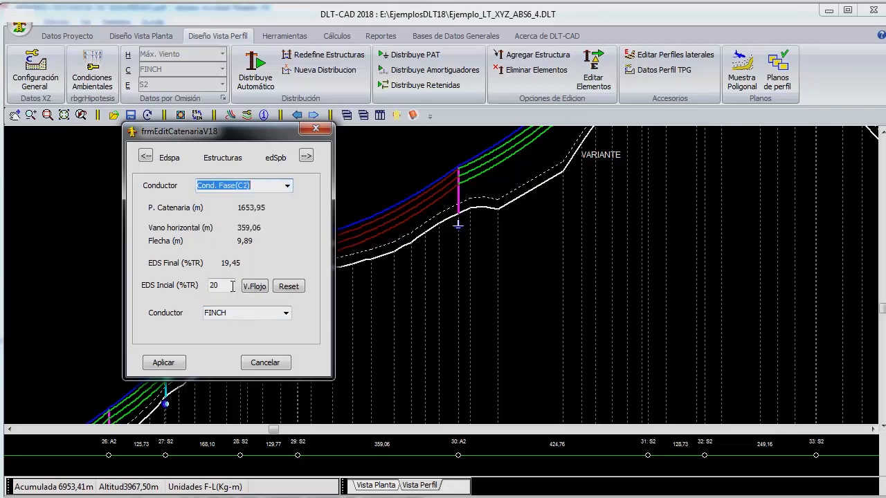
pyautogui.click(223, 286)
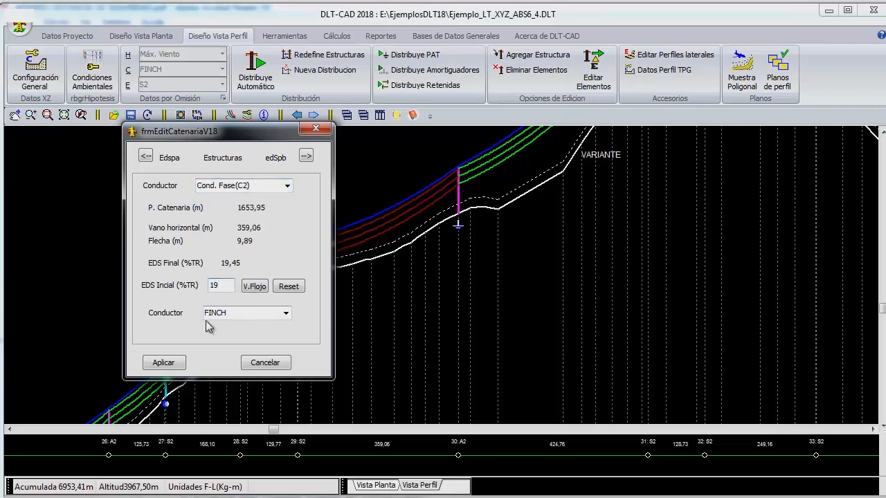
pyautogui.click(168, 362)
pyautogui.click(147, 115)
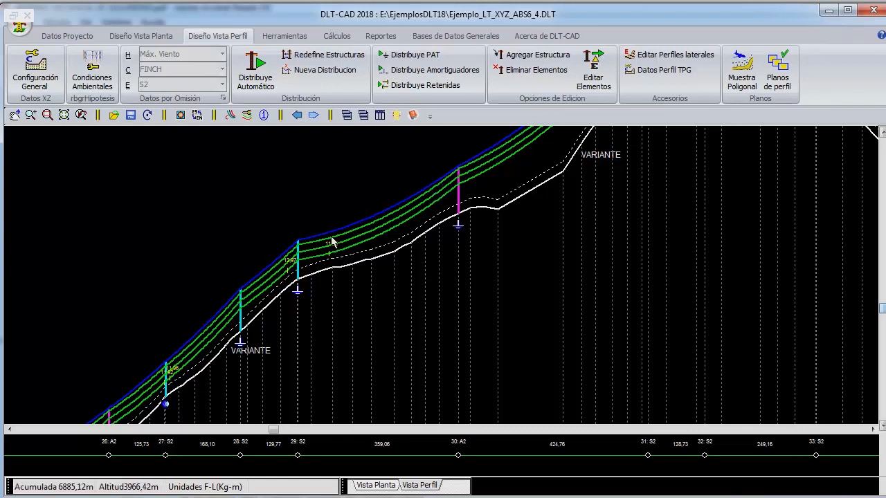
# - Set the initial EDS of guard cable G1 to 14 %TR in the span between structures 34 and 35
pyautogui.scroll(-1, 331, 237)
pyautogui.scroll(-1, 331, 236)
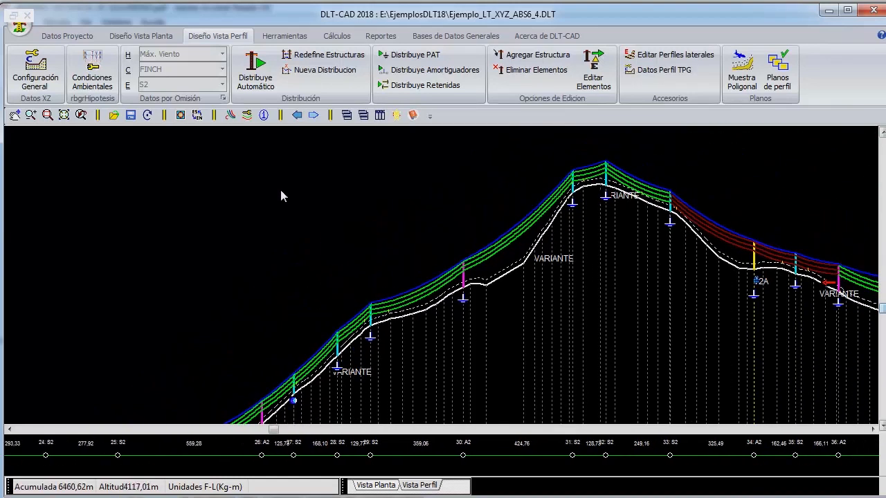
pyautogui.rightClick(280, 196)
pyautogui.click(326, 365)
pyautogui.moveTo(661, 281); pyautogui.dragTo(401, 313)
pyautogui.scroll(2, 468, 321)
pyautogui.moveTo(465, 321); pyautogui.dragTo(335, 340)
pyautogui.scroll(2, 373, 317)
pyautogui.moveTo(374, 317); pyautogui.dragTo(412, 364)
pyautogui.rightClick(344, 233)
pyautogui.click(413, 240)
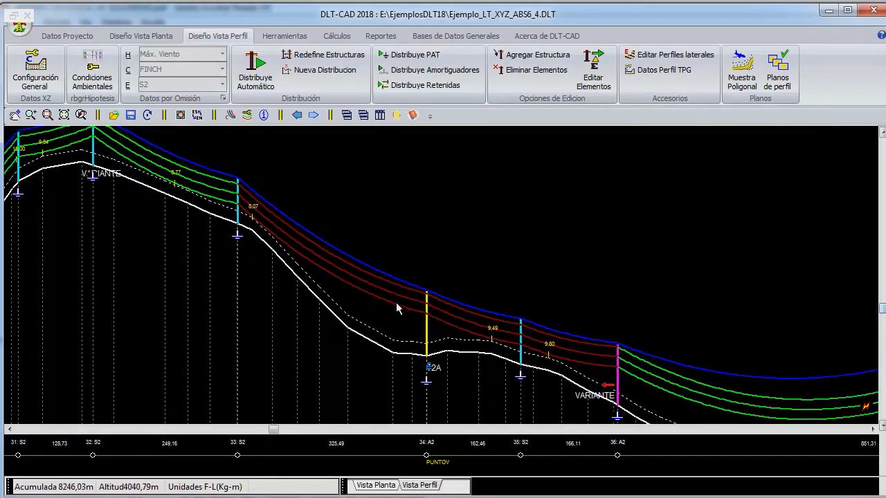
pyautogui.doubleClick(465, 334)
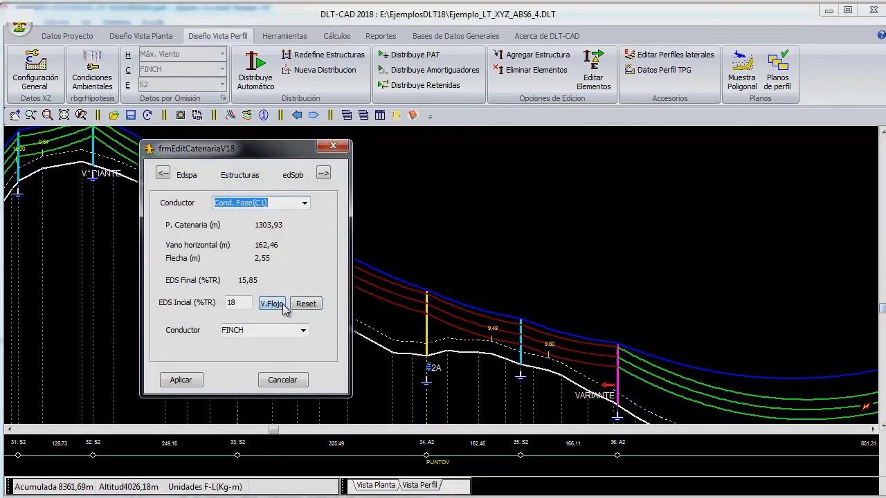
pyautogui.click(249, 302)
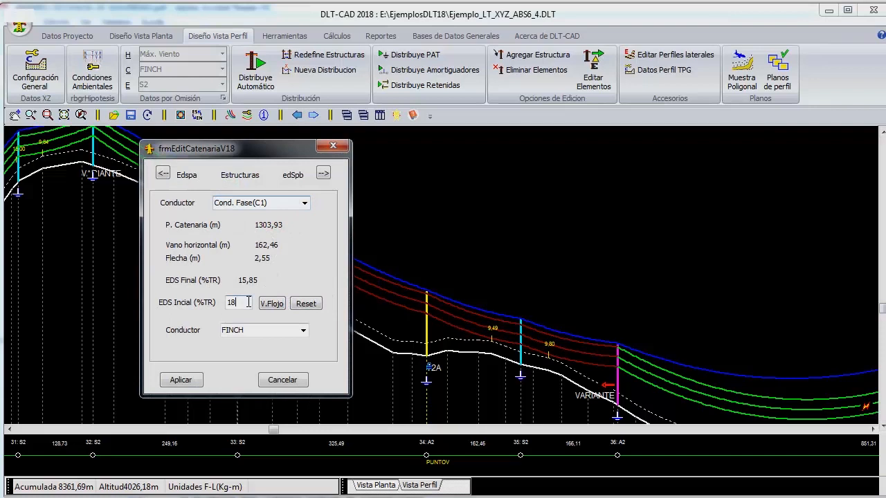
pyautogui.click(305, 202)
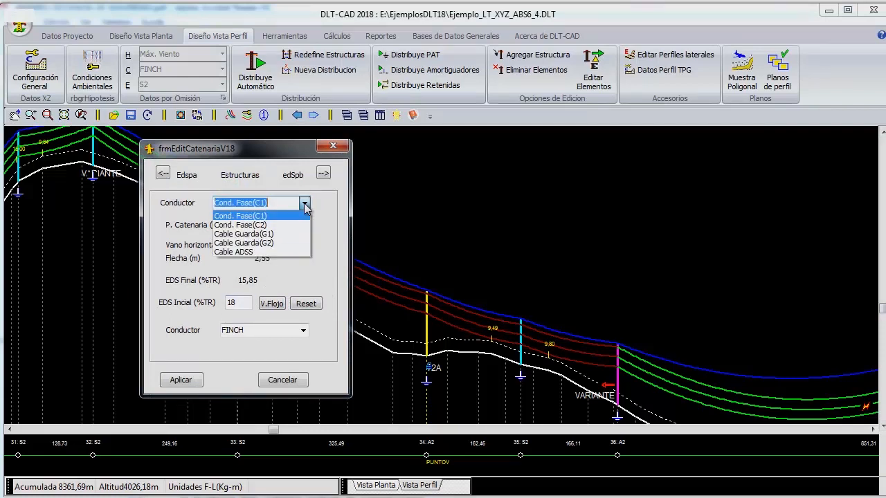
pyautogui.click(279, 238)
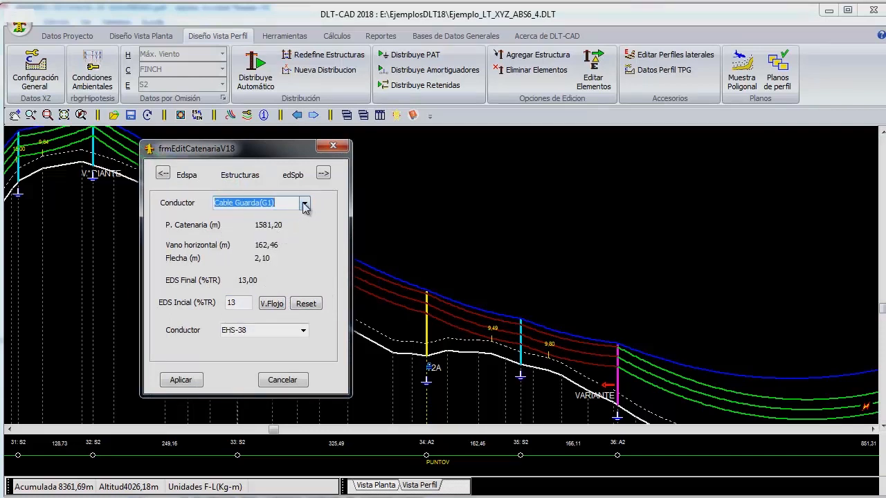
pyautogui.click(236, 302)
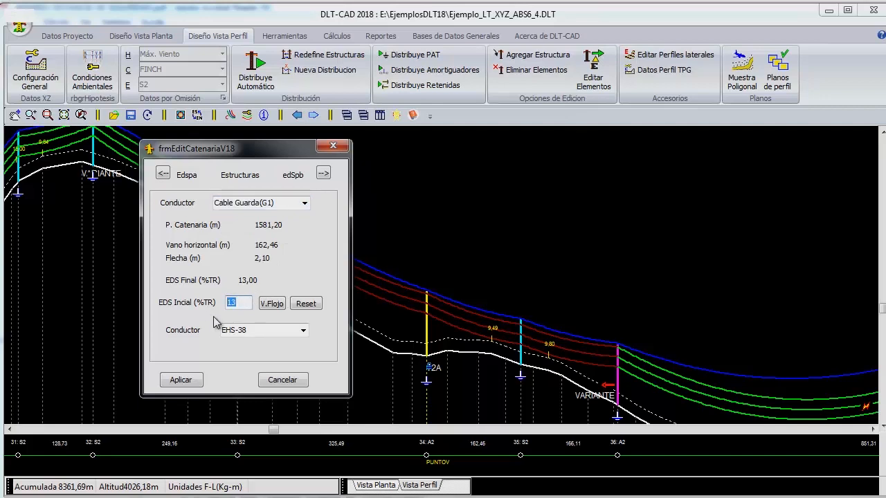
# - Set the initial EDS of guard cable G2 to 14 %TR in the same span, apply the catenary changes and redraw the profile
pyautogui.click(305, 203)
pyautogui.click(277, 237)
pyautogui.press('Down')
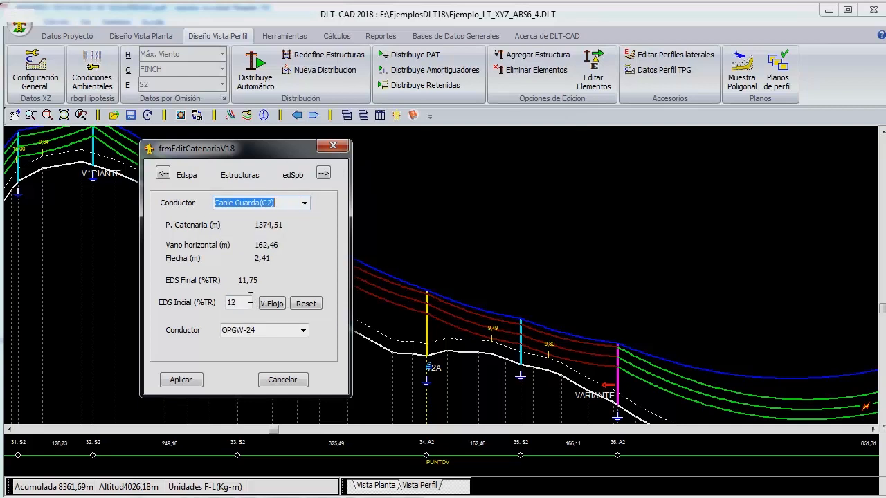
pyautogui.click(237, 302)
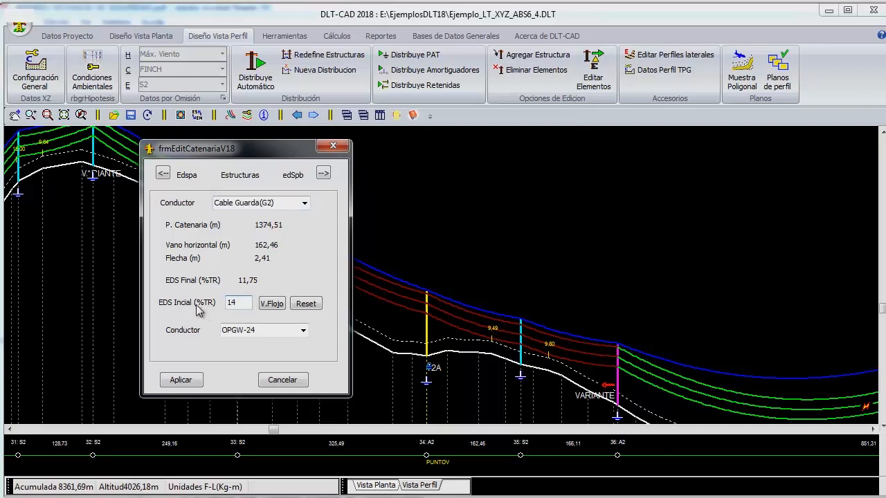
pyautogui.click(184, 381)
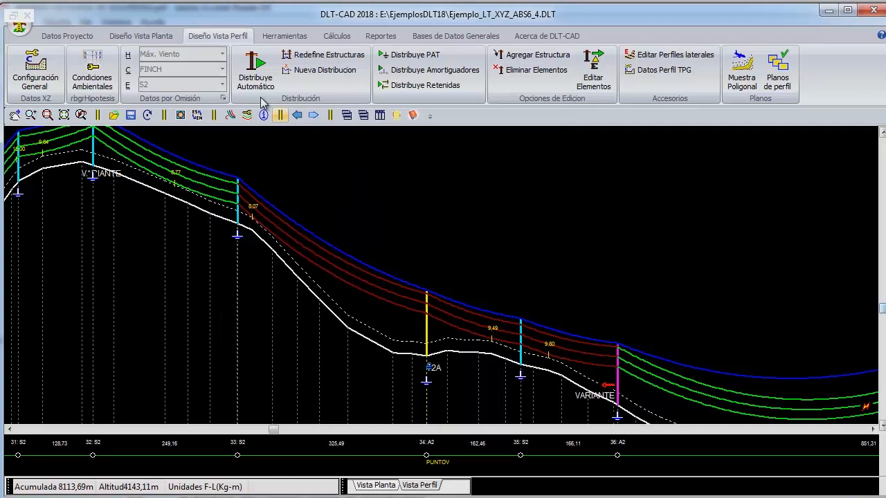
pyautogui.click(148, 116)
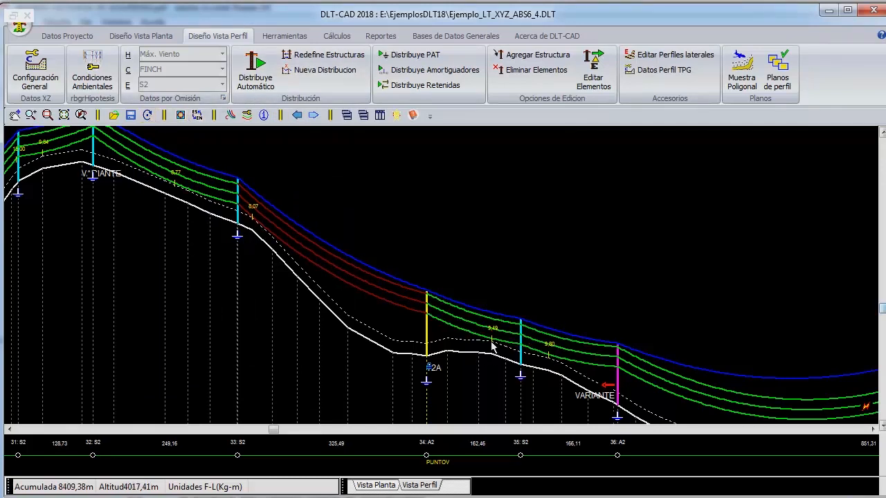
pyautogui.moveTo(497, 337)
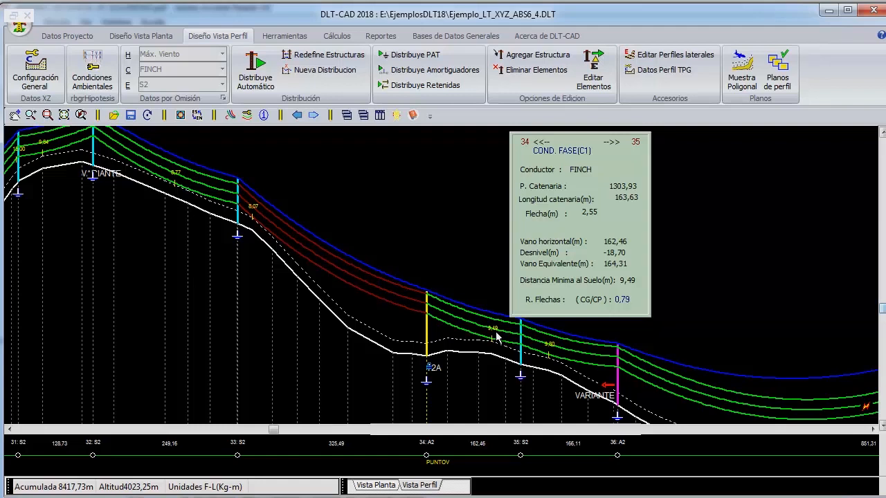
# - Set the % Tiro de Rotura of guard cables G1 and G2 to 15 in SECTOR I's EDS Inicial hypothesis of the environmental conditions
pyautogui.scroll(-3, 495, 337)
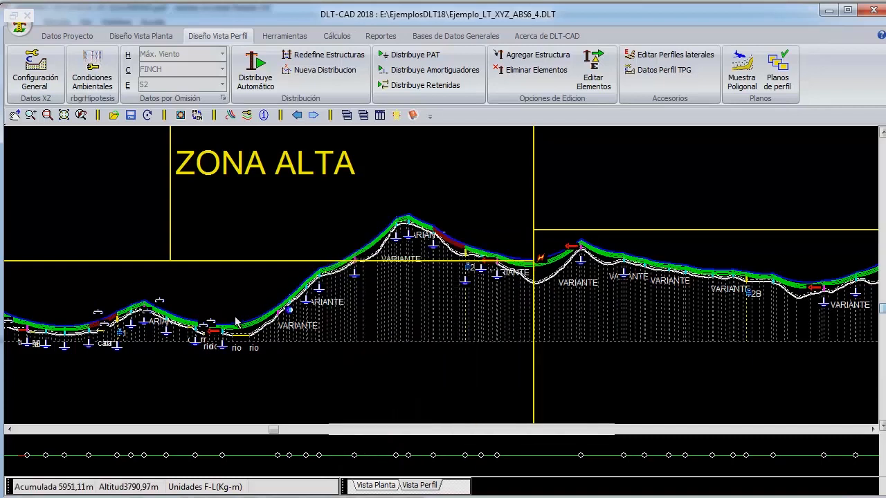
pyautogui.scroll(-3, 407, 349)
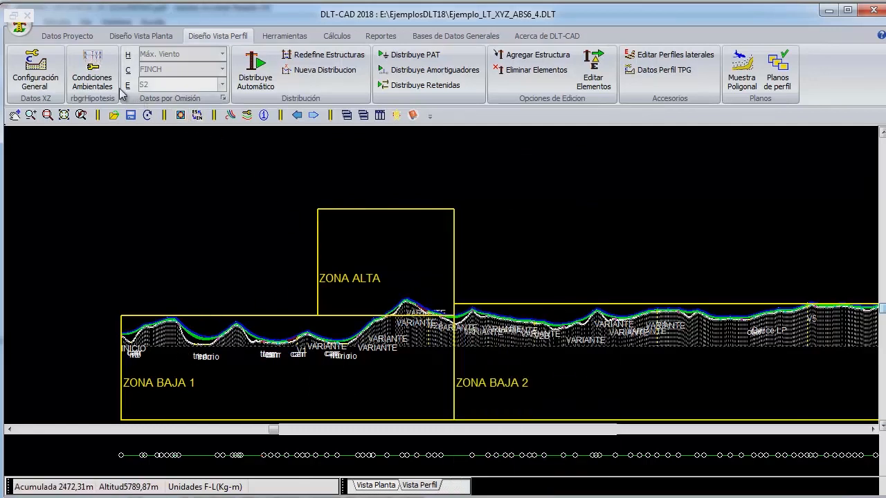
pyautogui.click(103, 76)
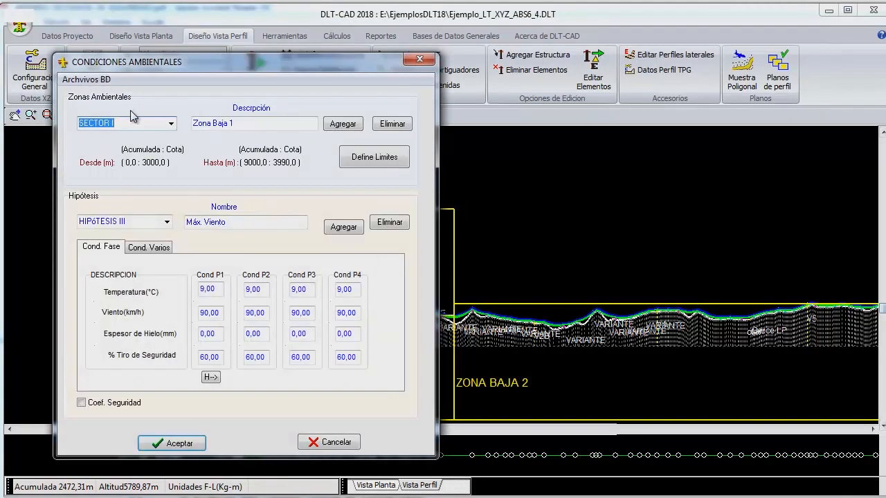
pyautogui.click(170, 123)
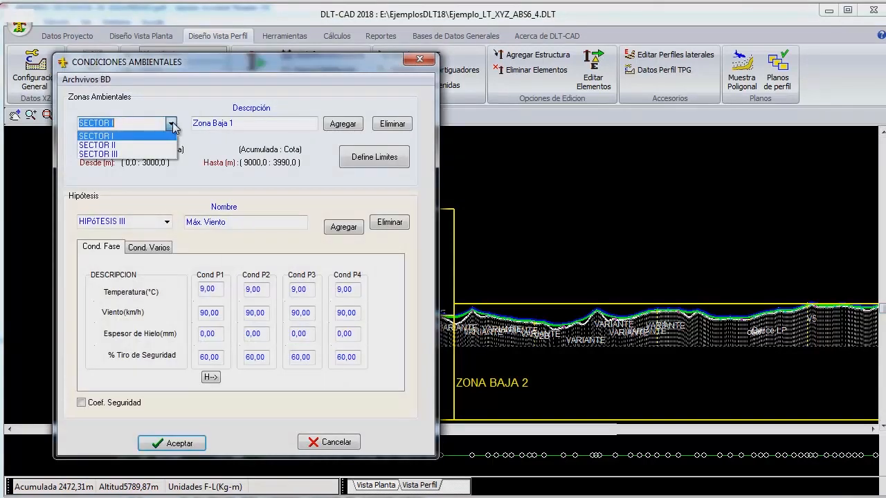
pyautogui.click(126, 137)
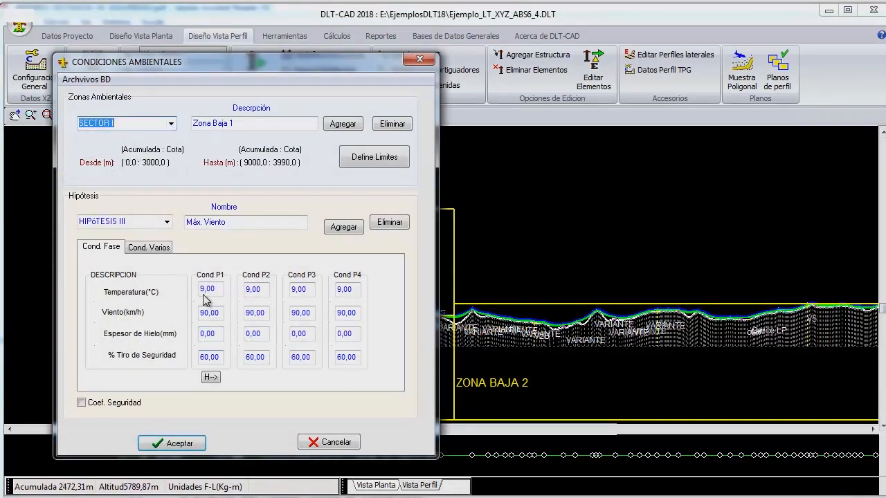
pyautogui.click(166, 250)
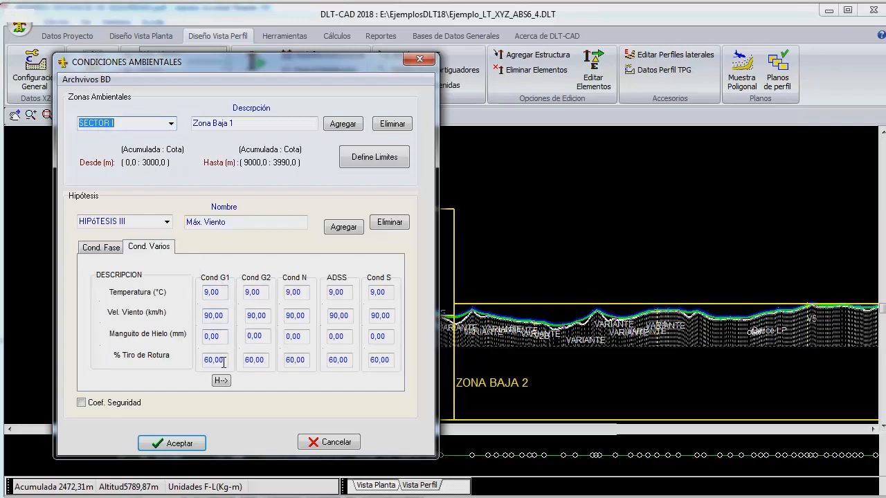
pyautogui.click(167, 223)
pyautogui.click(145, 234)
pyautogui.click(223, 360)
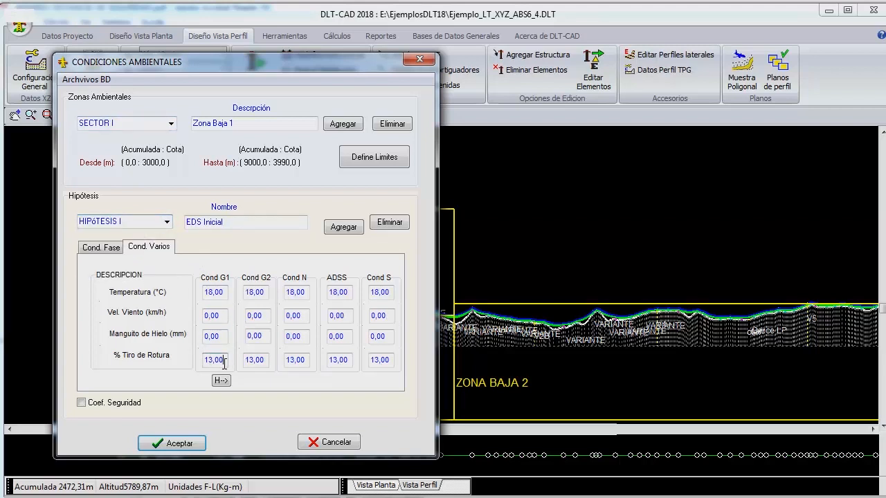
pyautogui.write('15')
pyautogui.press('Tab')
pyautogui.write('15')
# - Set the % Tiro de Rotura of guard cables G1 and G2 to 15 in SECTOR II's EDS Inicial hypothesis
pyautogui.click(171, 123)
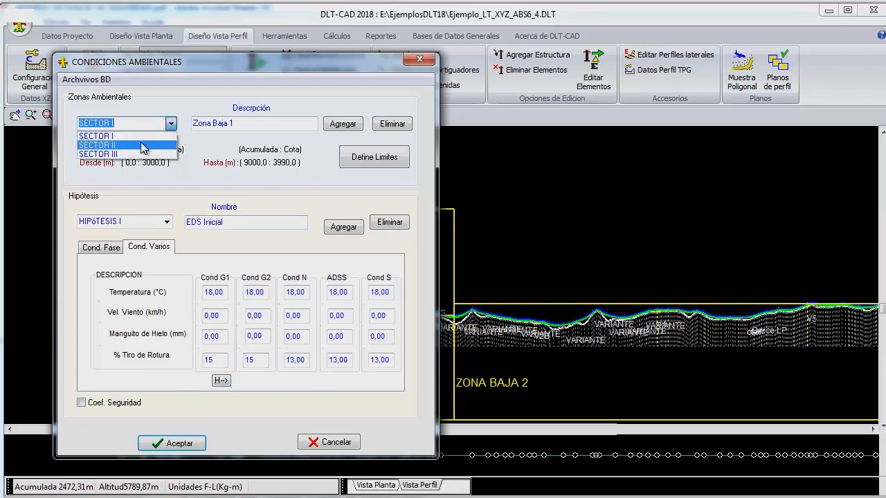
pyautogui.click(145, 144)
pyautogui.click(166, 221)
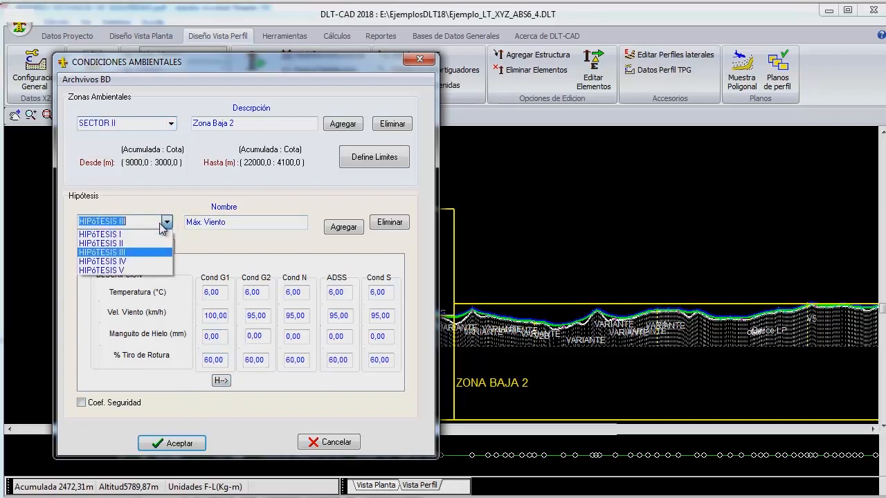
pyautogui.click(111, 234)
pyautogui.click(220, 360)
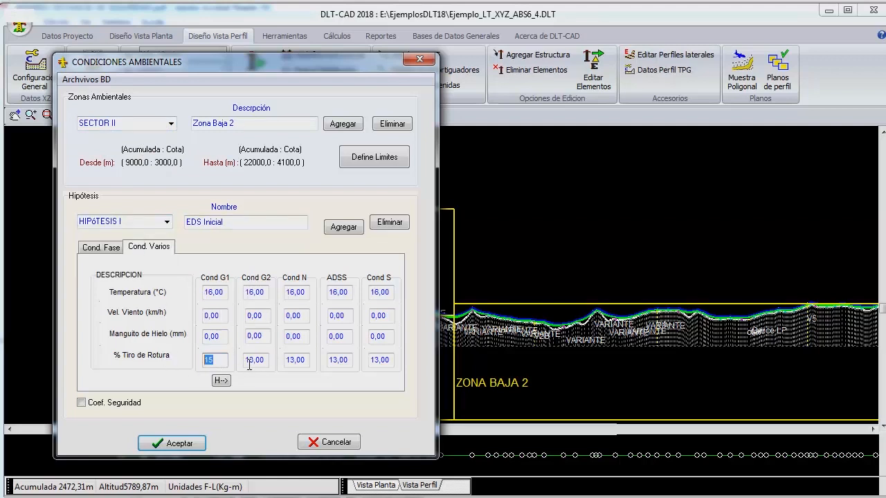
pyautogui.click(255, 359)
pyautogui.write('15')
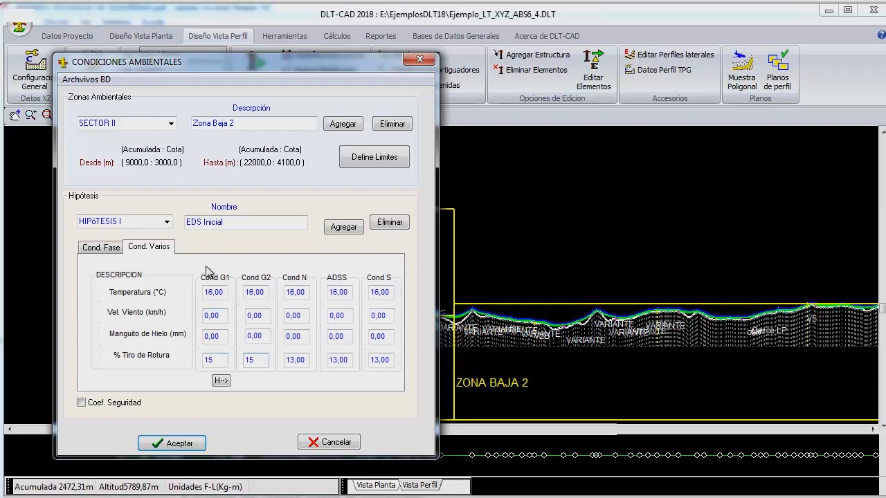
# - Set the % Tiro de Rotura of guard cables G1 and G2 to 15 in SECTOR III's EDS Inicial hypothesis and accept the environmental conditions
pyautogui.click(170, 124)
pyautogui.click(133, 154)
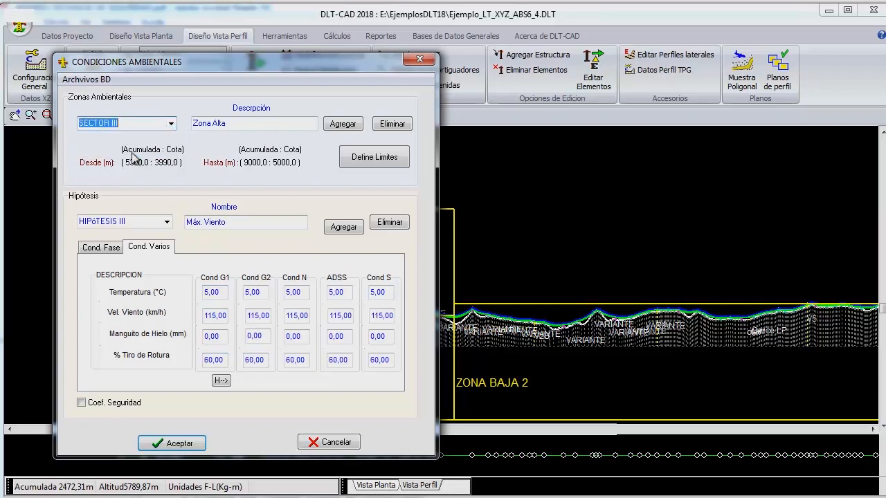
pyautogui.click(166, 221)
pyautogui.click(137, 234)
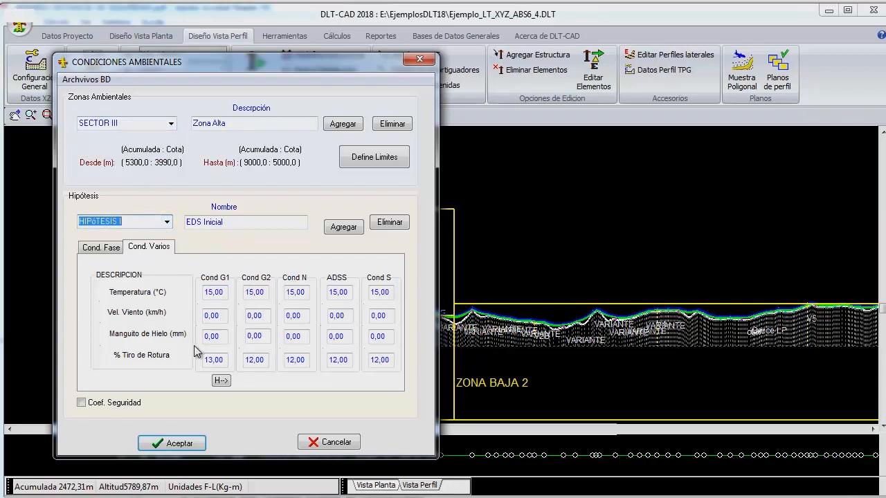
pyautogui.click(216, 359)
pyautogui.write('15')
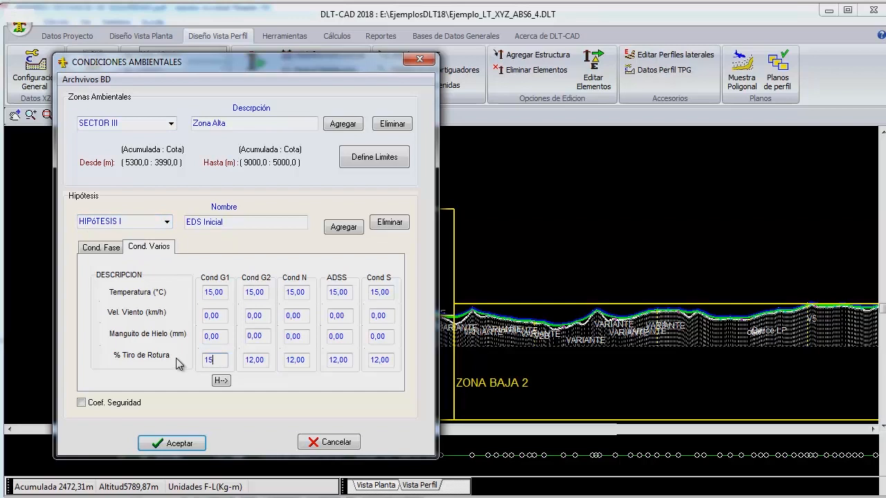
pyautogui.press('Tab')
pyautogui.write('15')
pyautogui.click(175, 443)
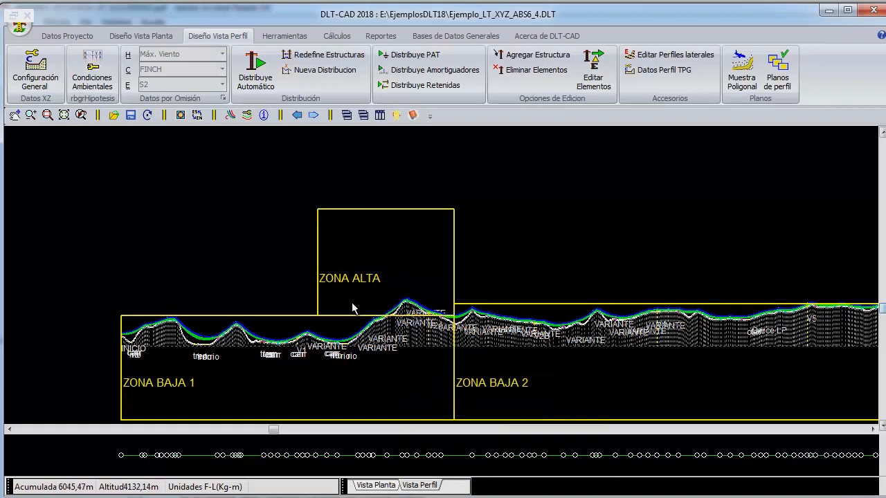
# - Examine the conductor and guard cable catenaries along the profile across Zona Baja 1, Zona Alta and Zona Baja 2
pyautogui.scroll(1, 467, 339)
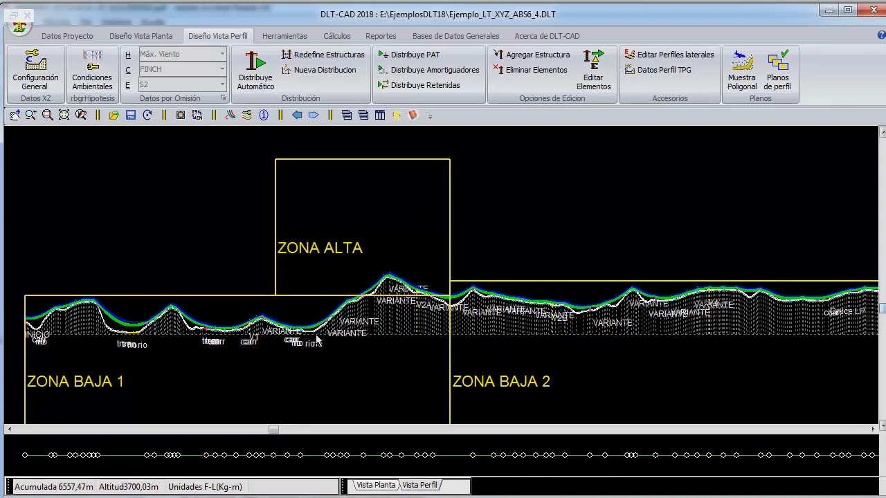
pyautogui.scroll(4, 317, 339)
pyautogui.moveTo(627, 278); pyautogui.dragTo(425, 301, button='middle')
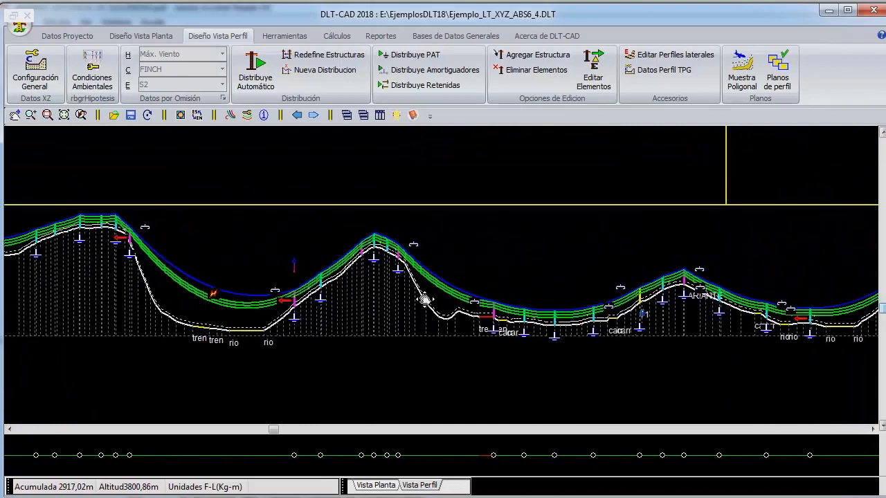
pyautogui.moveTo(671, 303); pyautogui.dragTo(422, 302, button='middle')
pyautogui.moveTo(652, 290); pyautogui.dragTo(423, 304, button='middle')
pyautogui.moveTo(634, 290); pyautogui.dragTo(423, 325, button='middle')
pyautogui.moveTo(607, 326); pyautogui.dragTo(422, 326, button='middle')
pyautogui.moveTo(822, 326); pyautogui.dragTo(580, 326, button='middle')
pyautogui.moveTo(644, 320); pyautogui.dragTo(461, 316, button='middle')
pyautogui.moveTo(742, 319); pyautogui.dragTo(401, 317, button='middle')
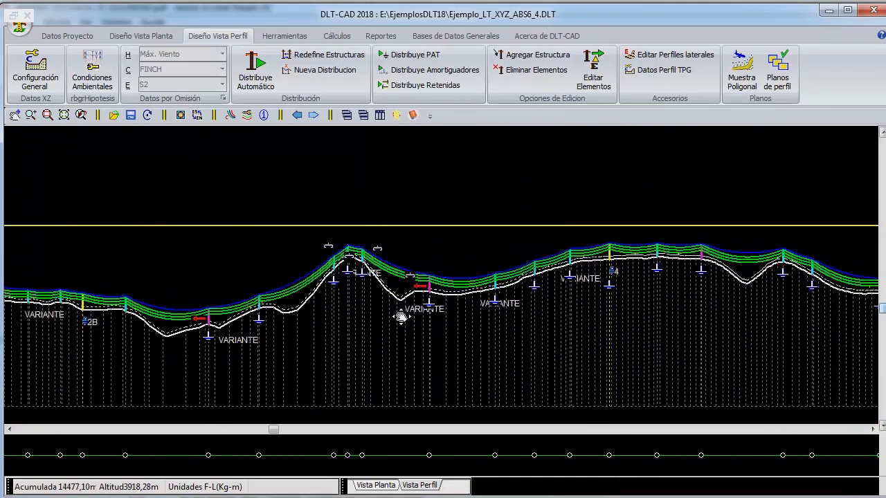
pyautogui.moveTo(727, 302)
pyautogui.mouseDown(button='middle')
pyautogui.moveTo(373, 298)
pyautogui.moveTo(627, 300)
pyautogui.mouseUp(button='middle')
pyautogui.moveTo(138, 301); pyautogui.dragTo(560, 298, button='middle')
pyautogui.scroll(-4, 564, 298)
pyautogui.scroll(-5, 453, 342)
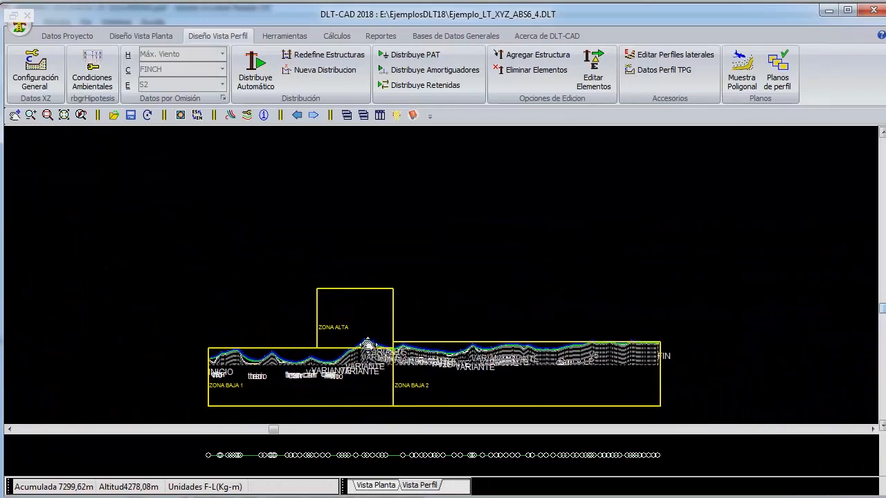
pyautogui.scroll(1, 368, 338)
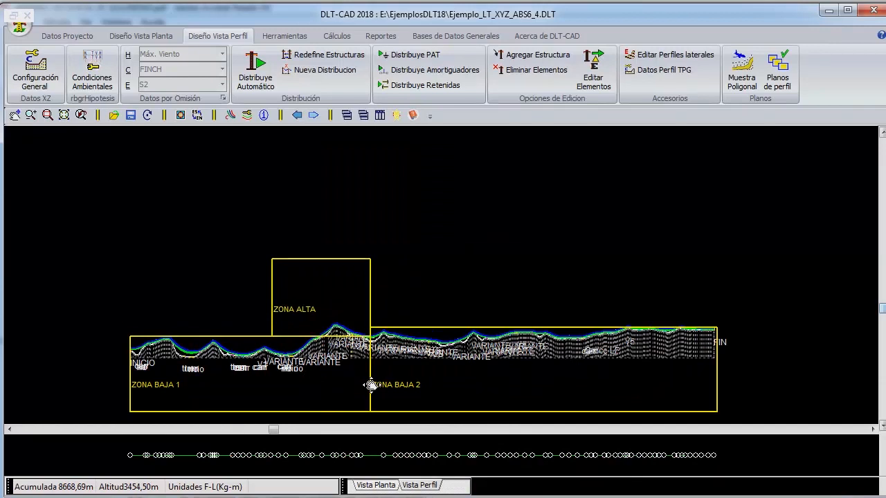
pyautogui.rightClick(416, 184)
pyautogui.click(393, 194)
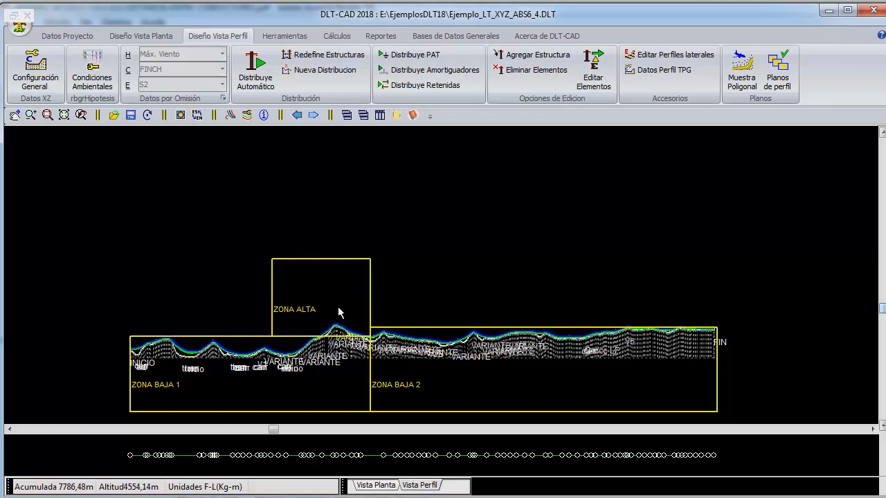
# - Inspect the catenary data of phase conductor C1 in the long span between structures 9 and 10
pyautogui.rightClick(165, 280)
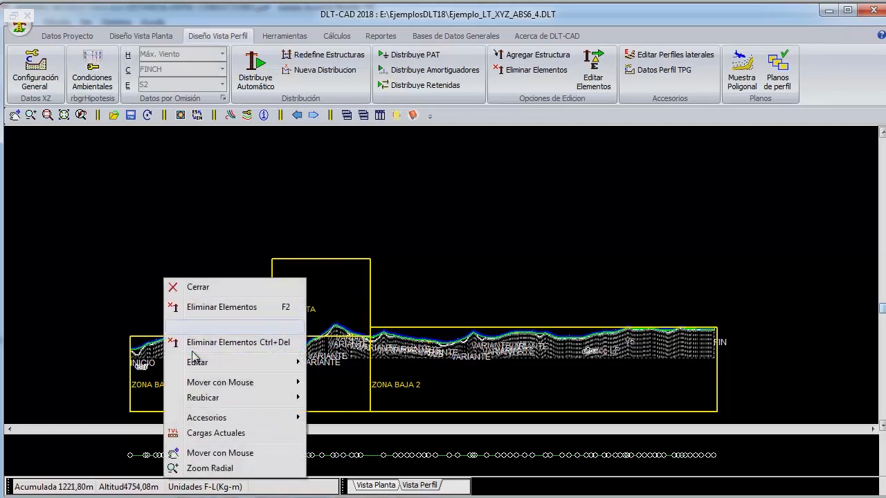
pyautogui.click(210, 468)
pyautogui.rightClick(62, 285)
pyautogui.click(116, 345)
pyautogui.moveTo(163, 332); pyautogui.dragTo(227, 374)
pyautogui.rightClick(251, 264)
pyautogui.click(312, 295)
pyautogui.moveTo(359, 341); pyautogui.dragTo(355, 284)
pyautogui.rightClick(376, 229)
pyautogui.click(332, 238)
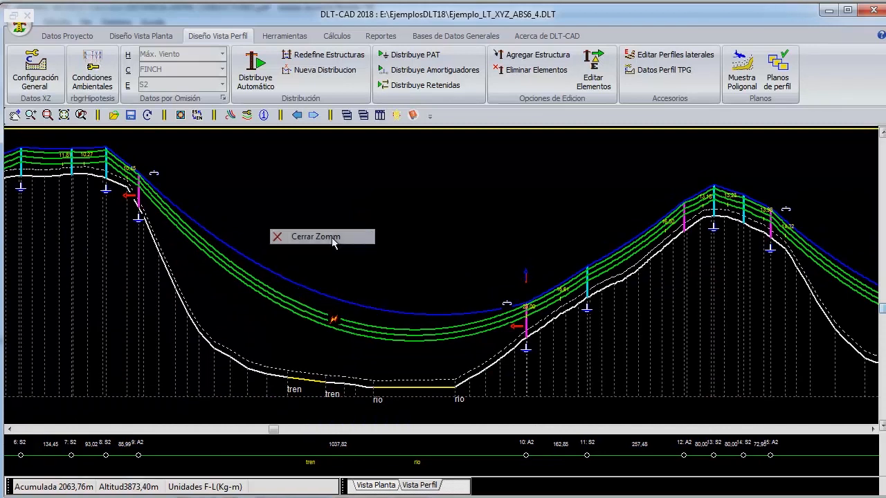
pyautogui.moveTo(337, 333)
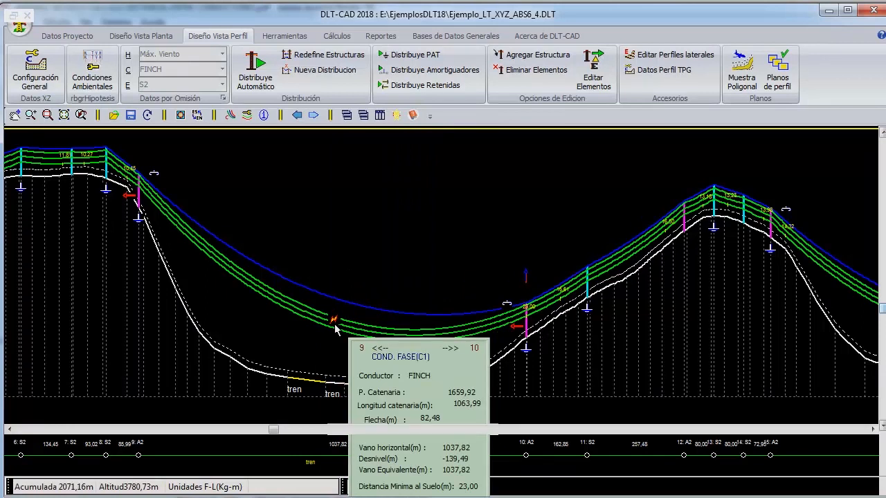
# - Switch to the MDM002 PDF in Adobe Acrobat Reader and examine the REA formula for minimum horizontal separation between phases of the same circuit
pyautogui.hotkey('alt', 'Tab')
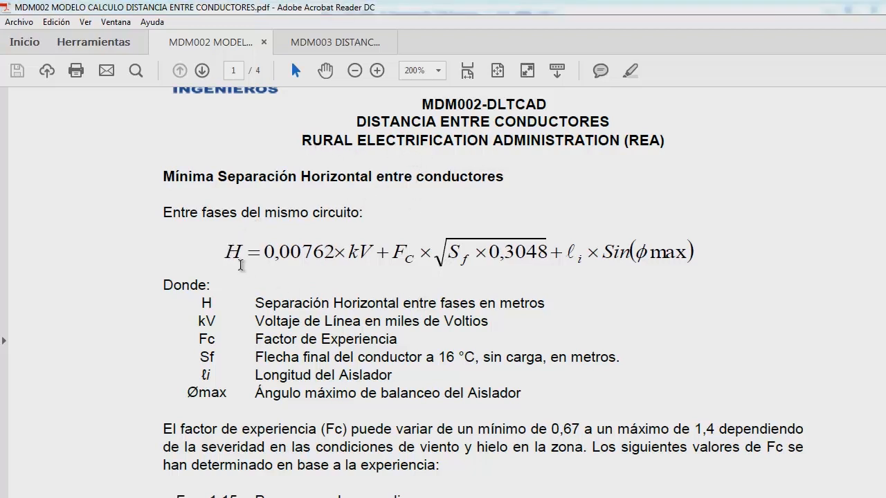
pyautogui.moveTo(225, 252); pyautogui.dragTo(236, 253)
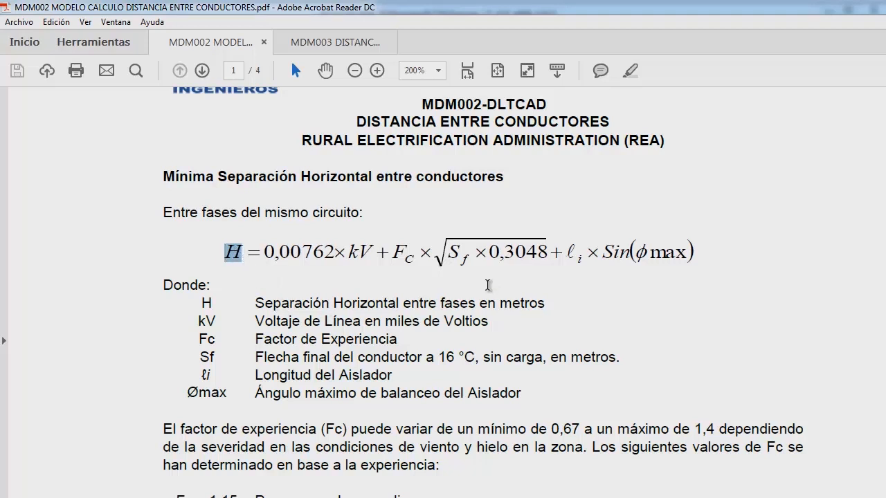
pyautogui.click(436, 250)
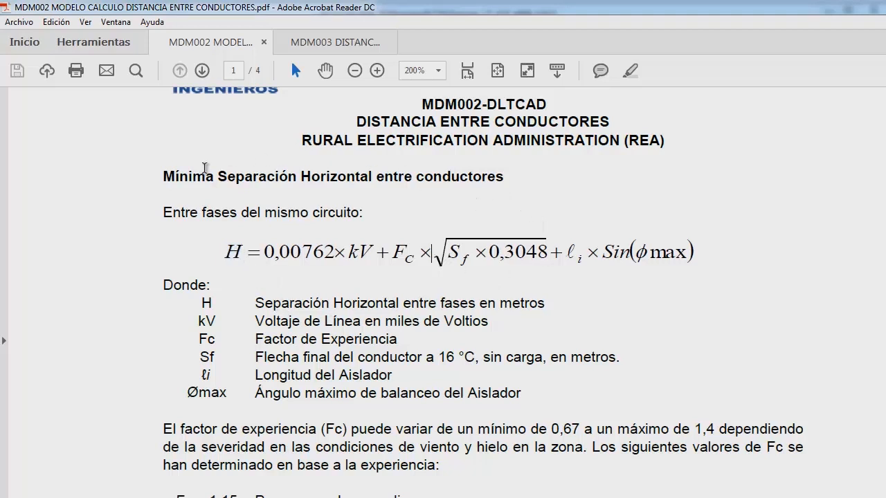
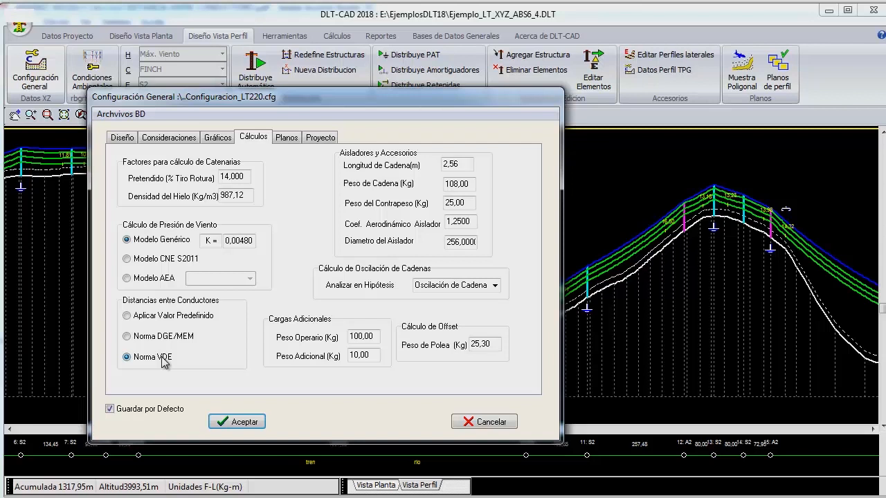
# - Accept the general configuration with Norma VDE as the criterion for distances between conductors
pyautogui.click(249, 427)
pyautogui.scroll(-8, 349, 273)
pyautogui.scroll(5, 391, 299)
# - Examine the profile for conductor separation problems from the long span after structure 9 to the span between structures 36 and 37
pyautogui.rightClick(380, 251)
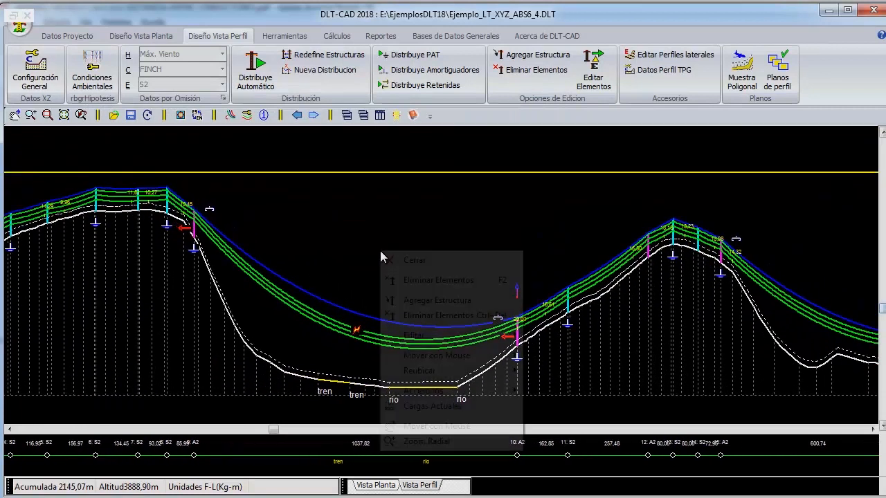
pyautogui.click(411, 425)
pyautogui.moveTo(577, 361); pyautogui.dragTo(161, 342)
pyautogui.moveTo(693, 355); pyautogui.dragTo(279, 345)
pyautogui.moveTo(664, 349); pyautogui.dragTo(228, 343)
pyautogui.moveTo(579, 234); pyautogui.dragTo(262, 337)
pyautogui.moveTo(568, 252); pyautogui.dragTo(138, 279)
pyautogui.rightClick(501, 290)
pyautogui.moveTo(592, 274); pyautogui.dragTo(522, 298)
pyautogui.scroll(2, 488, 337)
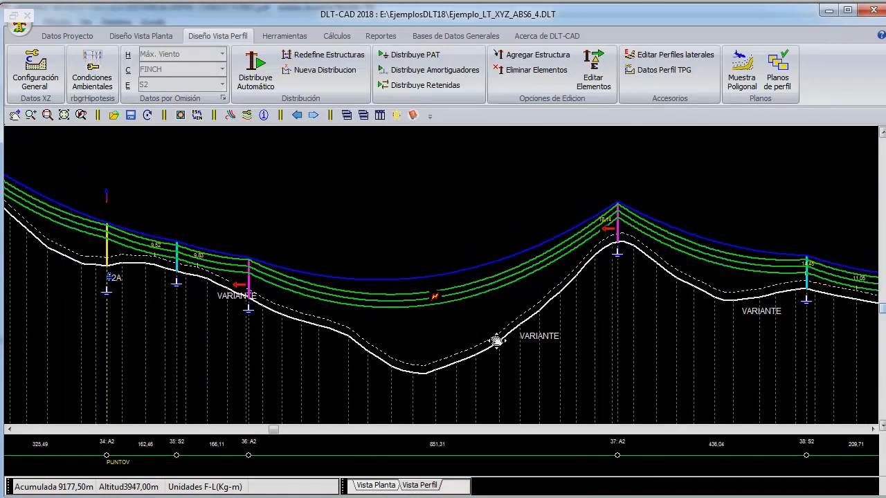
pyautogui.rightClick(355, 164)
pyautogui.click(314, 166)
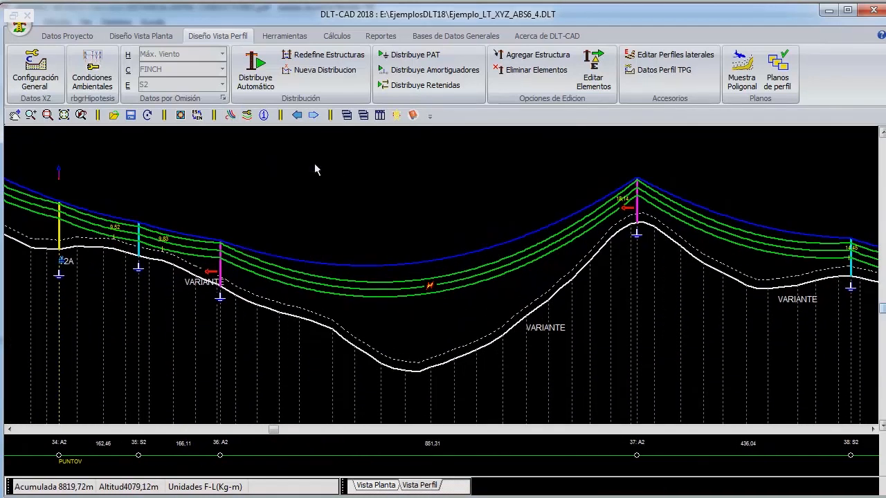
# - Relocate structure 36 to about 648 m from structure 37, and structure 35 to about 308 m before structure 36
pyautogui.rightClick(223, 174)
pyautogui.moveTo(332, 278)
pyautogui.click(391, 278)
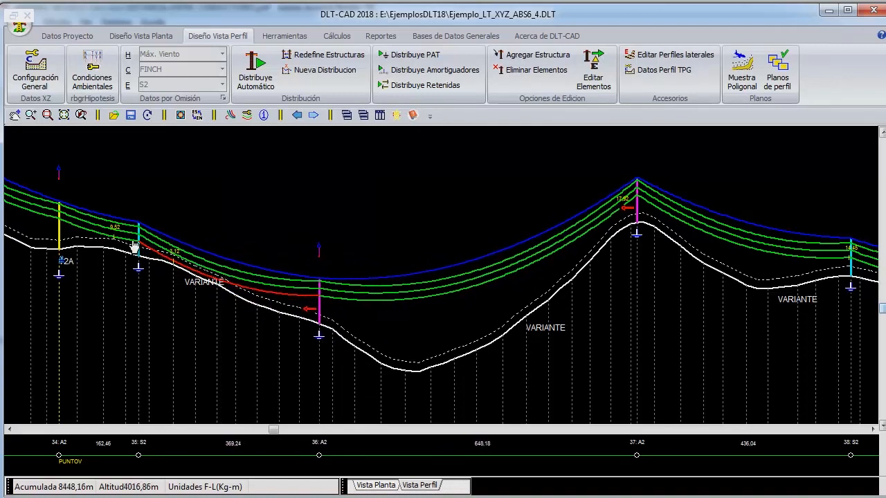
pyautogui.moveTo(146, 261); pyautogui.dragTo(175, 280)
pyautogui.rightClick(201, 170)
pyautogui.click(210, 180)
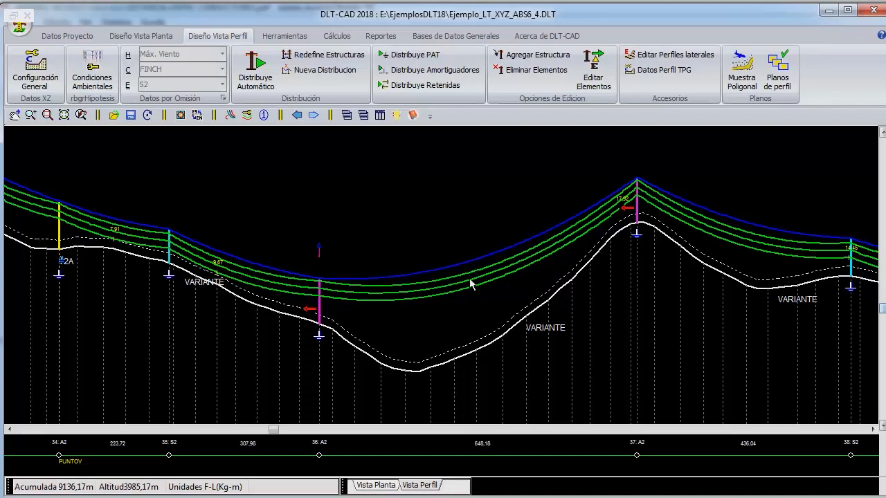
# - Go back to the long span between structures 9 and 10 and compare structures A2 and A-2CG in the 220 kV structure database
pyautogui.scroll(-1, 470, 284)
pyautogui.scroll(1, 464, 289)
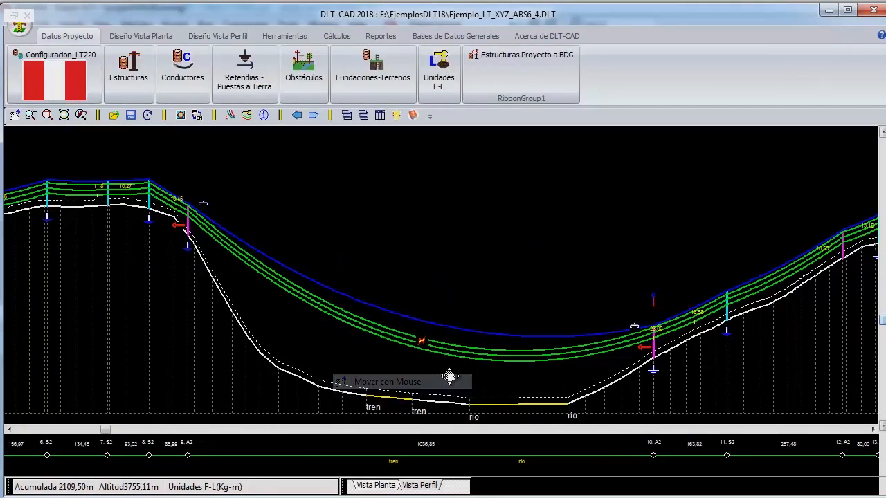
pyautogui.moveTo(454, 374); pyautogui.dragTo(405, 340, button='middle')
pyautogui.rightClick(389, 176)
pyautogui.click(341, 183)
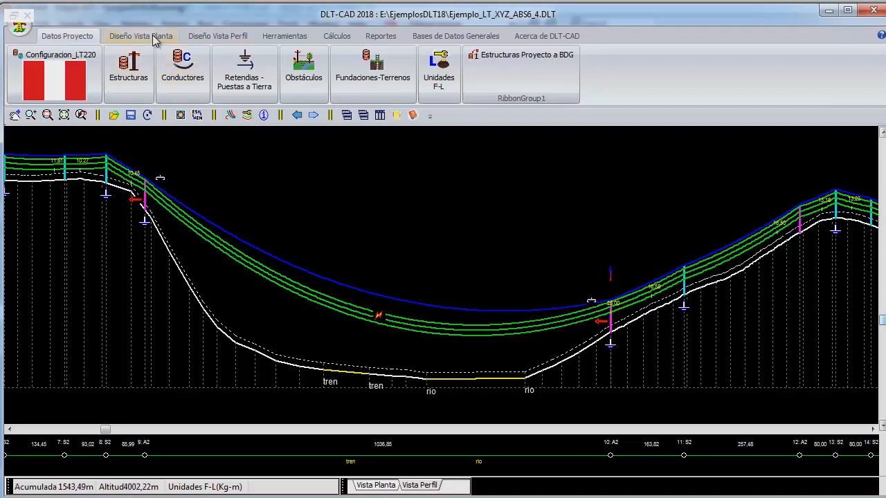
pyautogui.click(477, 38)
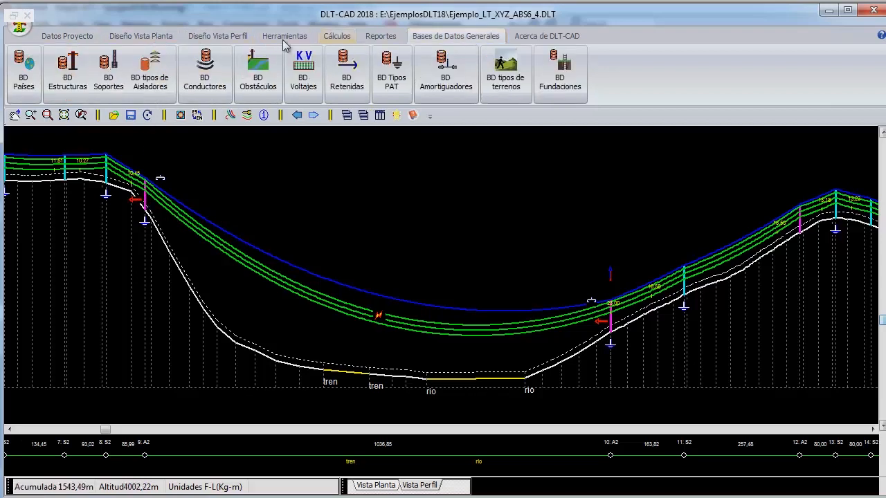
pyautogui.click(68, 80)
pyautogui.click(180, 270)
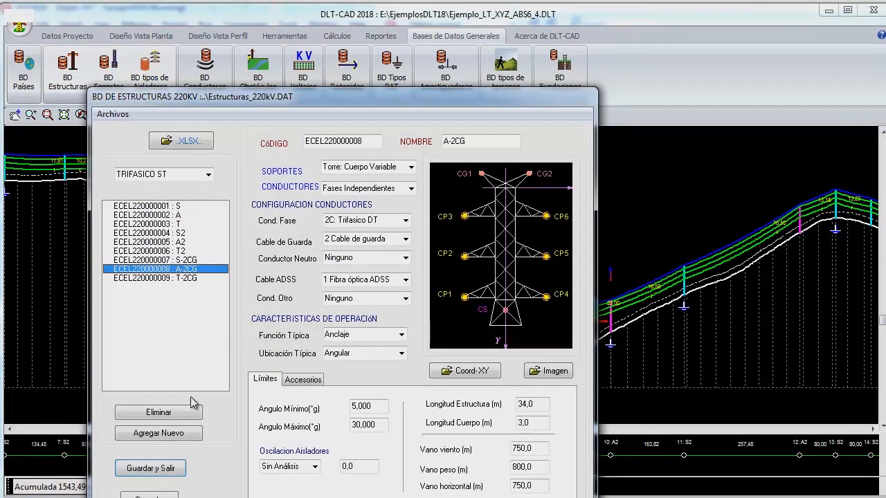
pyautogui.click(179, 243)
pyautogui.click(181, 269)
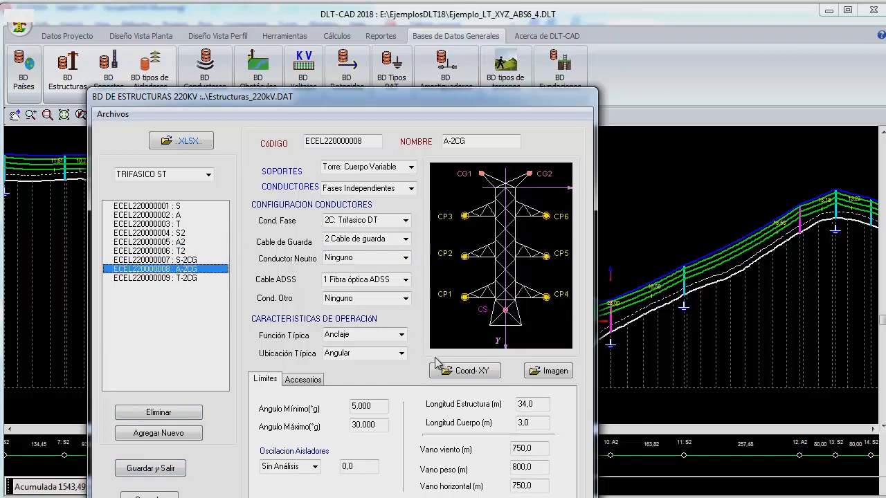
# - Review the phase conductor attachment coordinates of structure A-2CG, apply them, and save and close the structure database
pyautogui.click(464, 372)
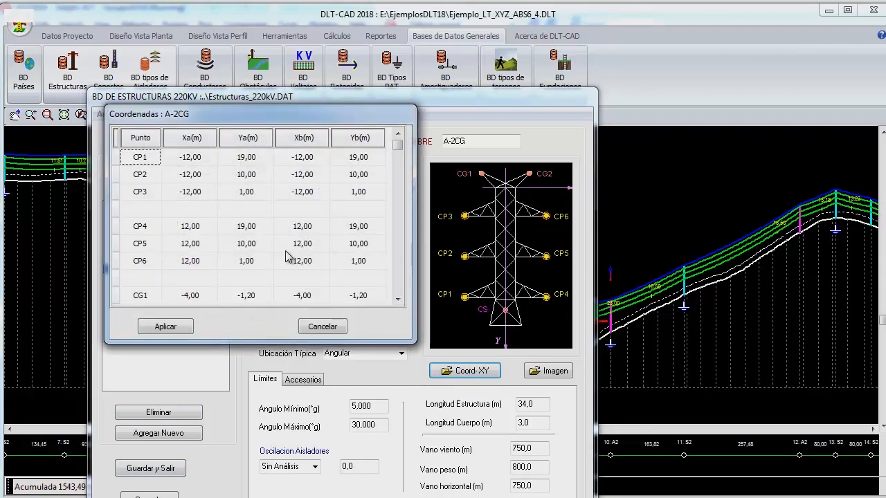
pyautogui.click(200, 180)
pyautogui.click(201, 195)
pyautogui.click(200, 176)
pyautogui.click(198, 160)
pyautogui.click(239, 157)
pyautogui.click(246, 175)
pyautogui.click(170, 327)
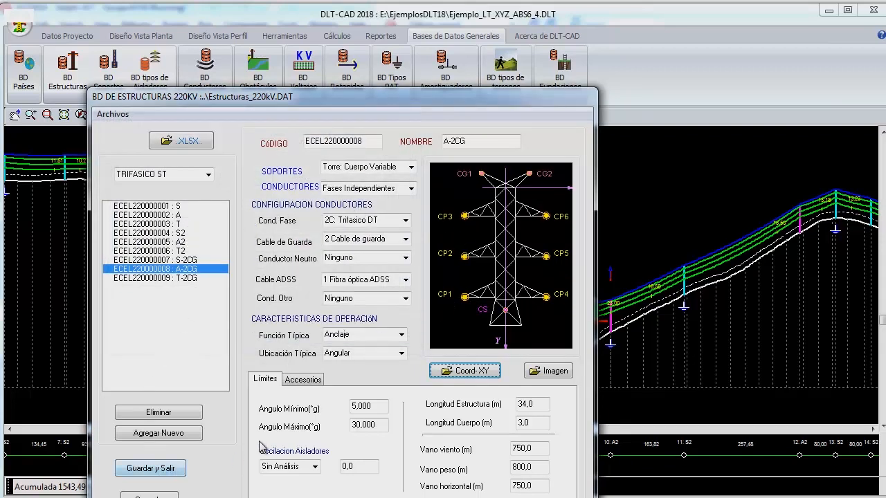
pyautogui.click(173, 472)
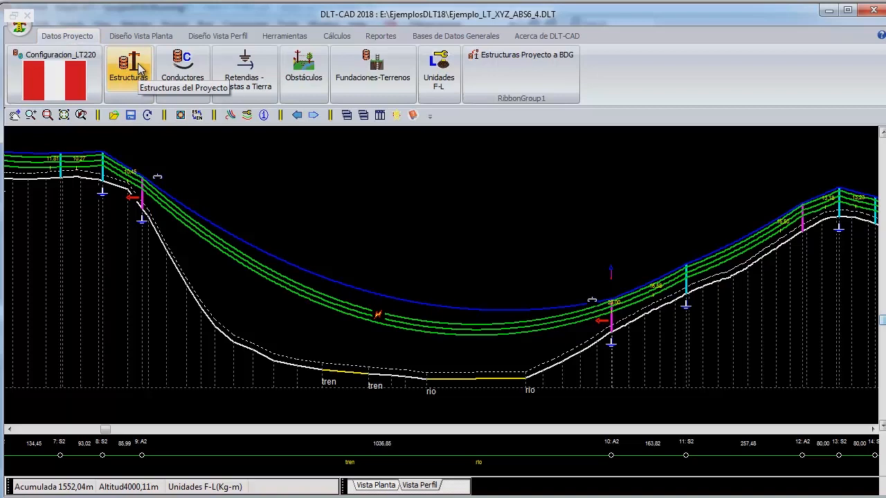
# - Add structure A-2CG from the 220 kV database to the project's structure table and apply the table
pyautogui.click(138, 75)
pyautogui.moveTo(138, 75); pyautogui.dragTo(190, 78)
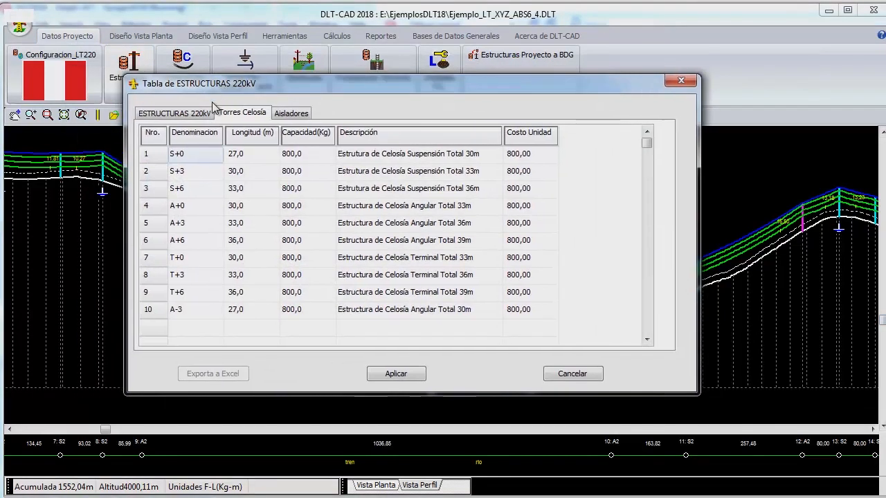
pyautogui.click(190, 115)
pyautogui.click(185, 205)
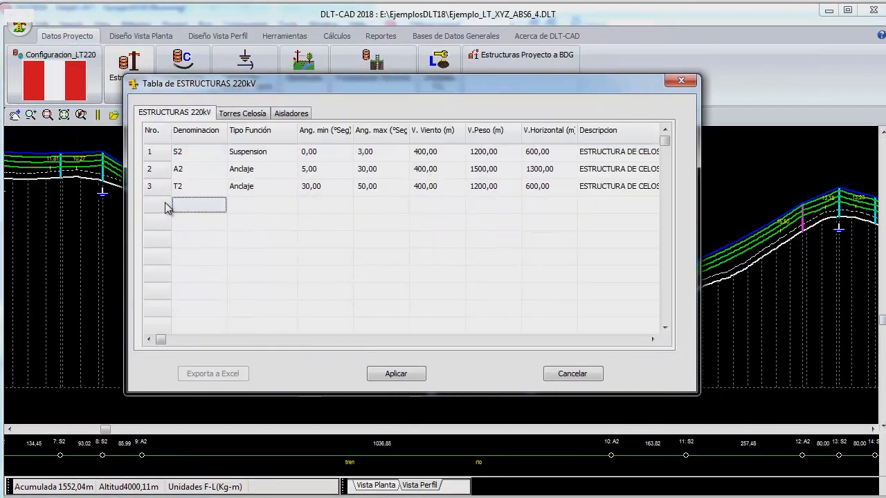
pyautogui.rightClick(185, 207)
pyautogui.click(211, 216)
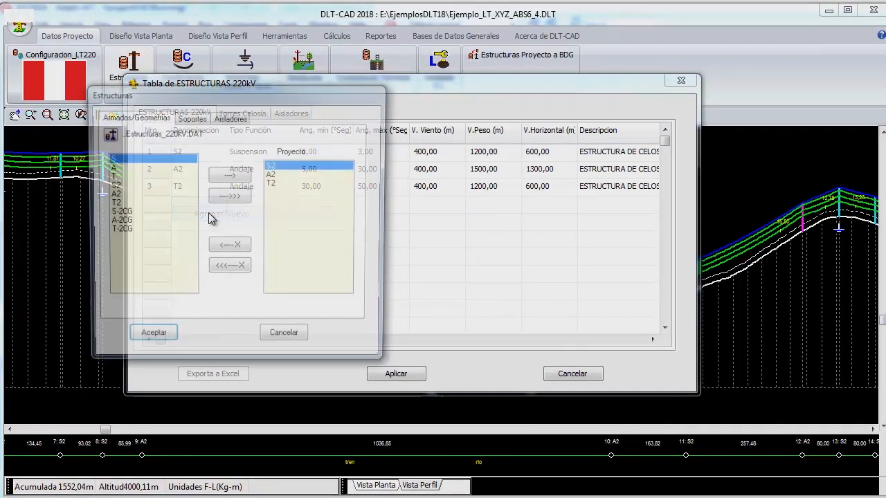
pyautogui.click(127, 222)
pyautogui.click(234, 177)
pyautogui.click(165, 338)
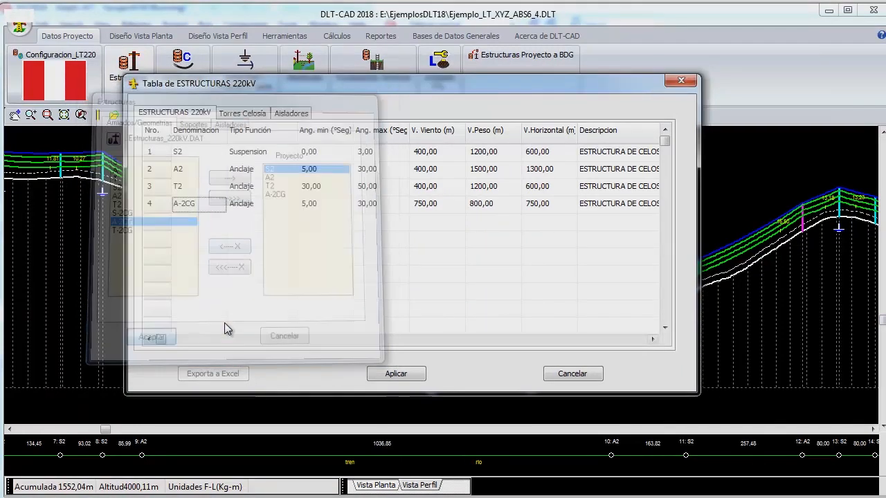
pyautogui.click(389, 373)
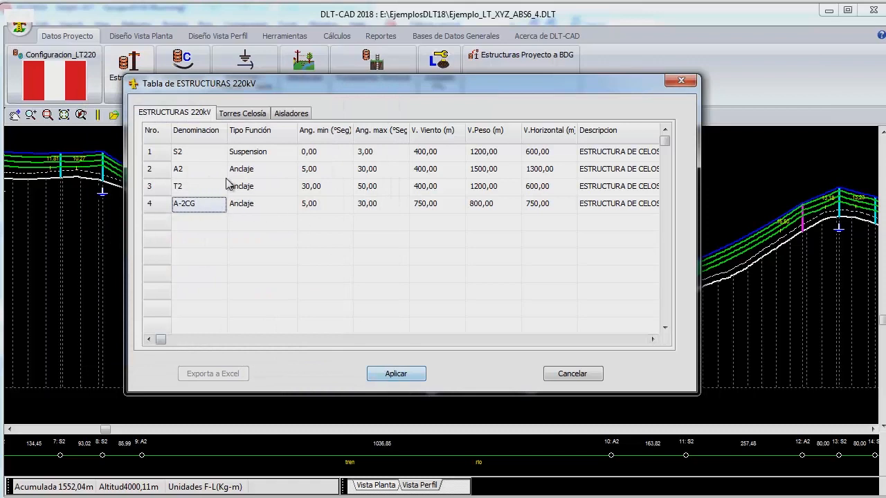
pyautogui.click(398, 373)
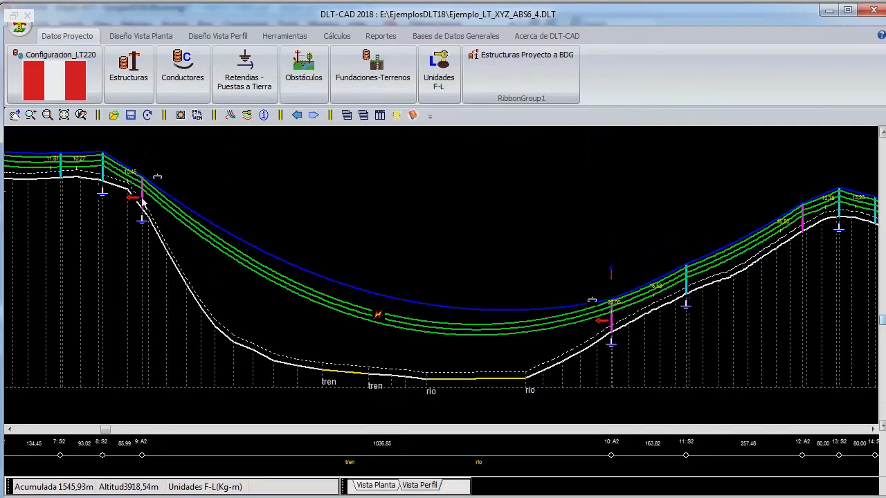
# - Change the main geometry of structure 9 to A-2CG
pyautogui.doubleClick(142, 202)
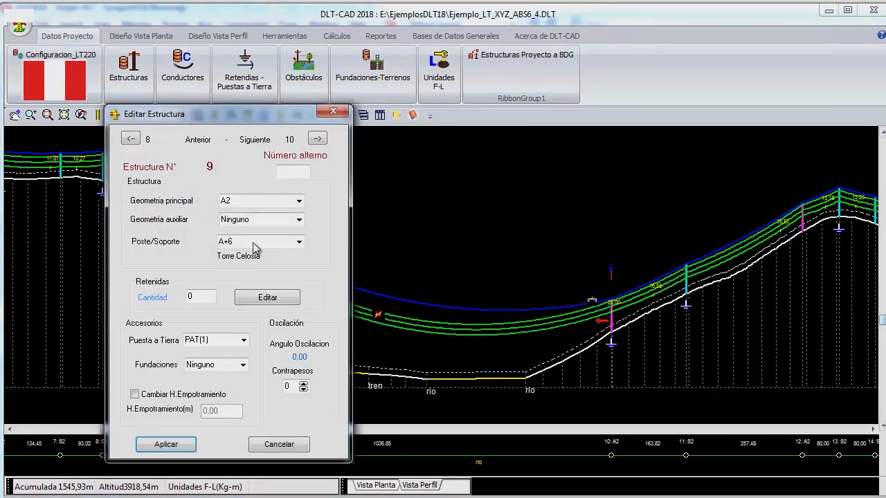
pyautogui.click(299, 200)
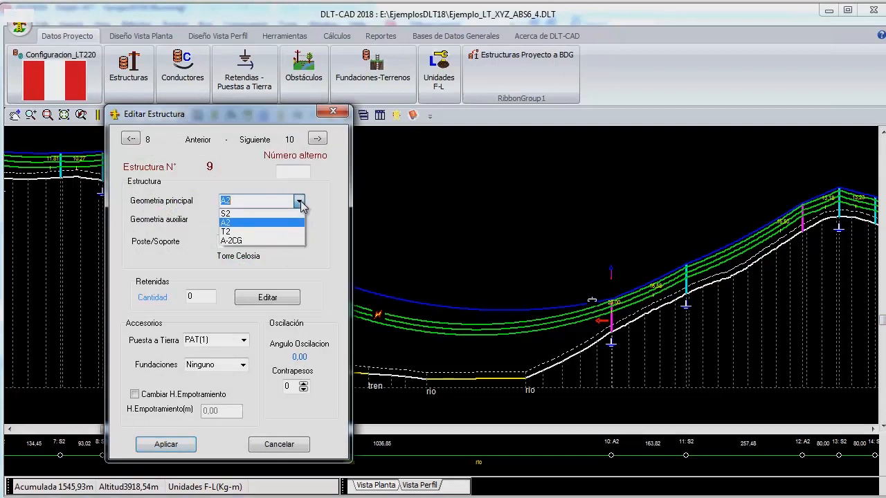
pyautogui.click(257, 241)
pyautogui.click(166, 444)
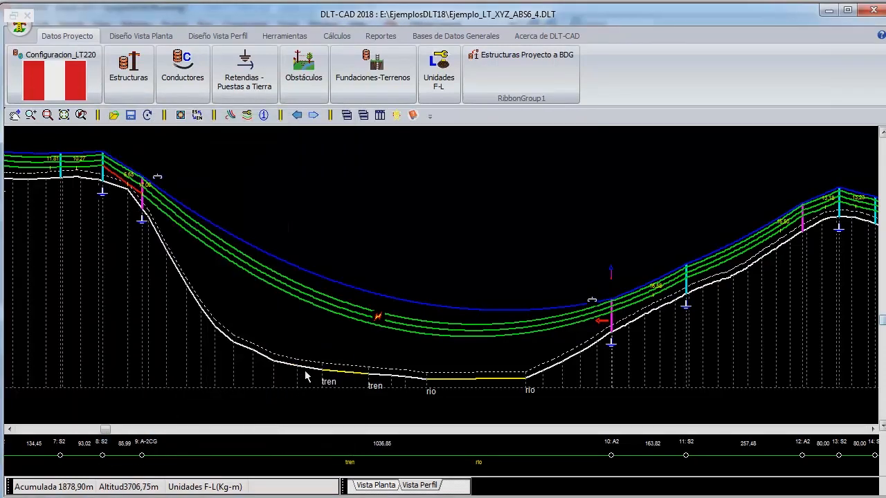
# - Change the main geometry of structure 10 to A-2CG
pyautogui.doubleClick(611, 331)
pyautogui.click(316, 218)
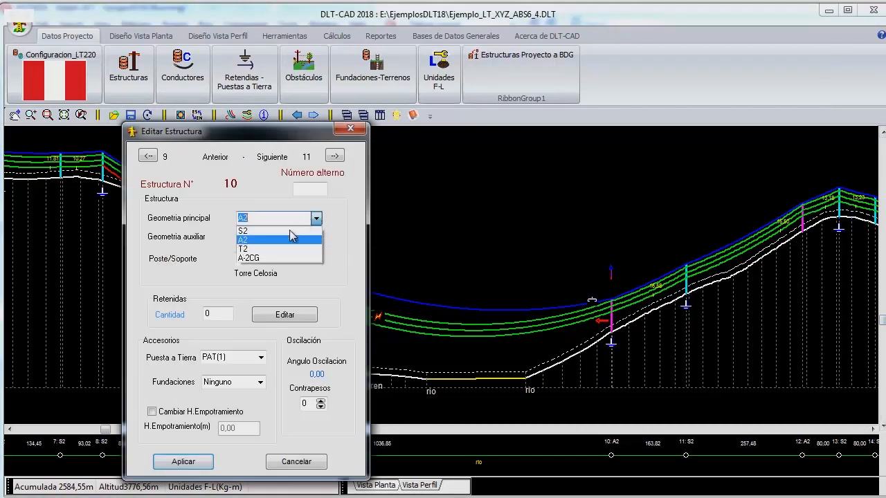
pyautogui.click(249, 258)
pyautogui.click(183, 461)
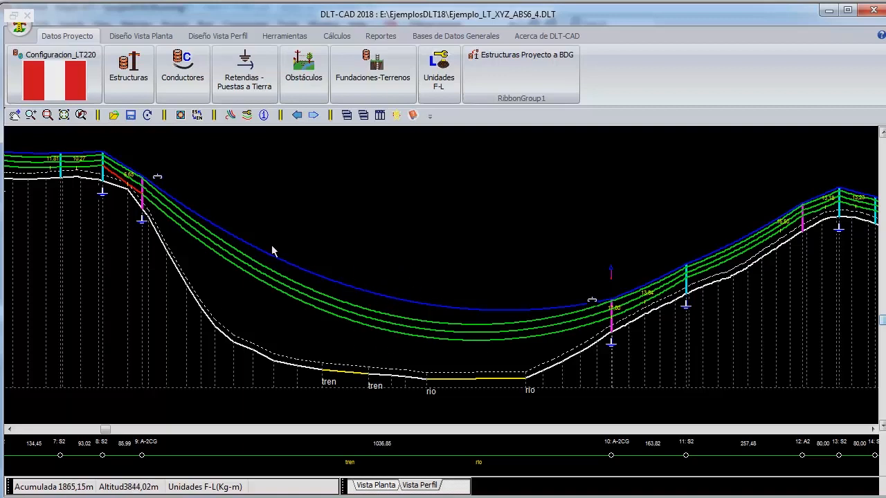
# - Move structure 9 to make the long span about 1063 m, and rearrange the preceding suspension structures into spans of about 186 m and 101 m
pyautogui.rightClick(142, 205)
pyautogui.moveTo(230, 306)
pyautogui.click(323, 307)
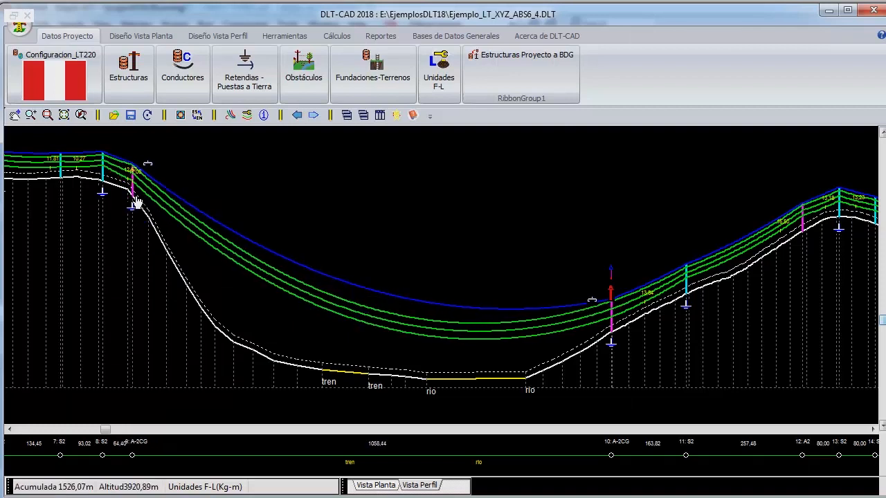
pyautogui.click(135, 195)
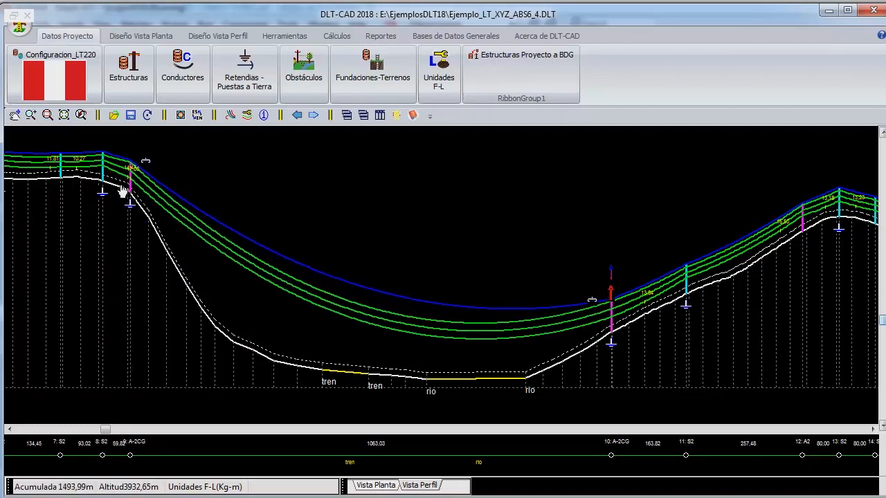
pyautogui.moveTo(105, 182); pyautogui.dragTo(23, 185)
pyautogui.scroll(-1, 29, 190)
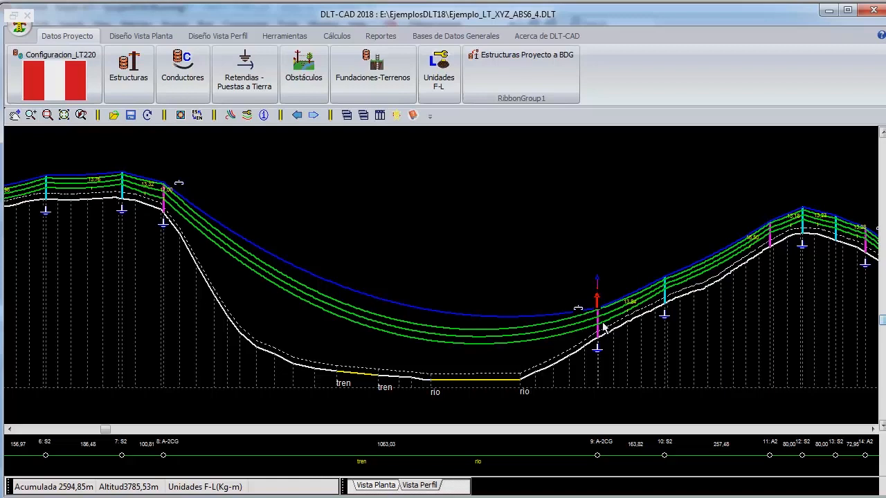
# - Examine the wider line profile on both sides of the modified long span
pyautogui.scroll(-3, 318, 227)
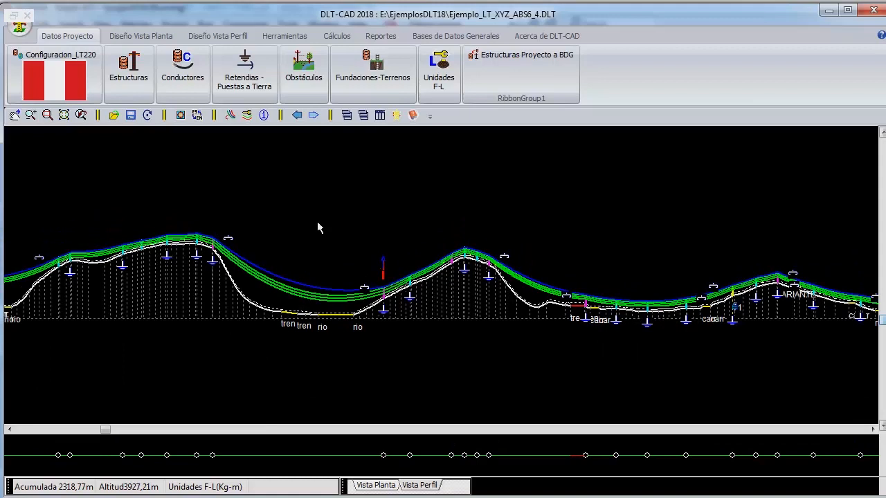
pyautogui.rightClick(186, 173)
pyautogui.rightClick(229, 186)
pyautogui.click(277, 191)
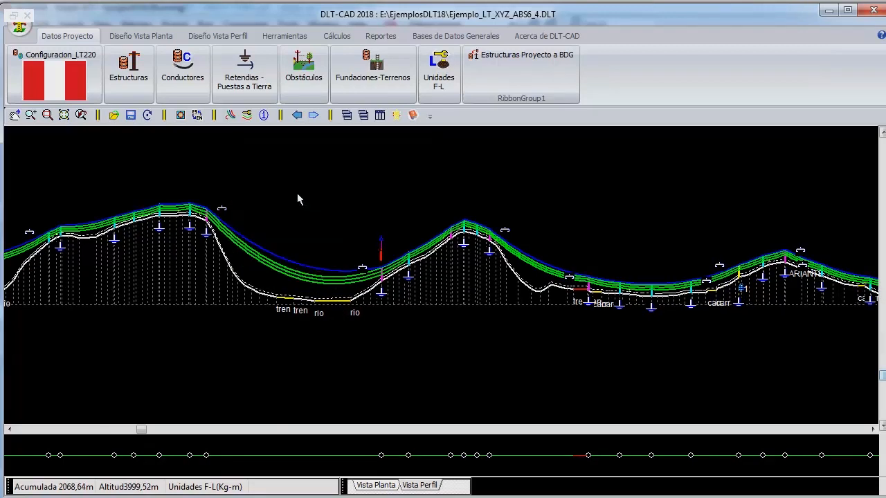